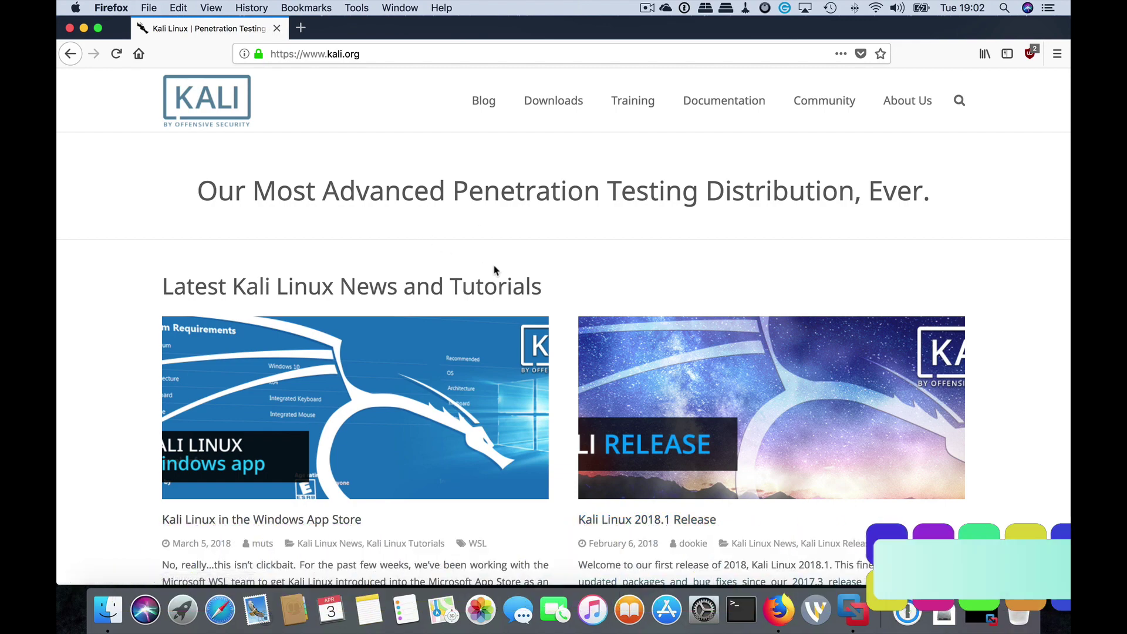
# Scroll the kali.org home page and reveal the Downloads menu listing Download Kali Linux.
pyautogui.scroll(-5, 494, 271)
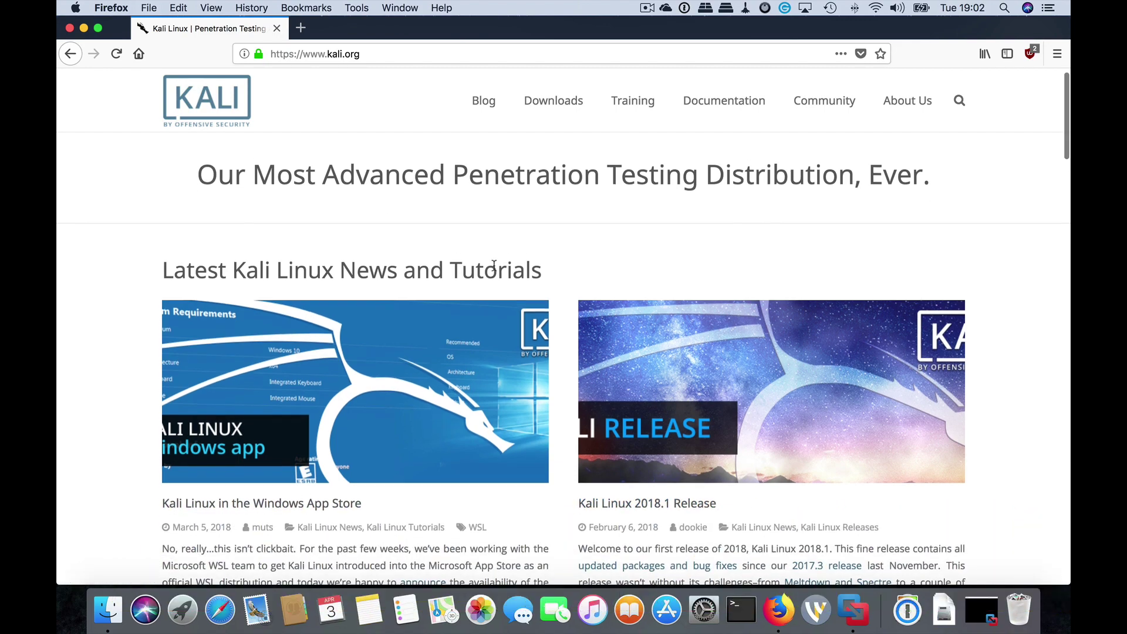
pyautogui.scroll(2, 496, 271)
pyautogui.scroll(2, 496, 271)
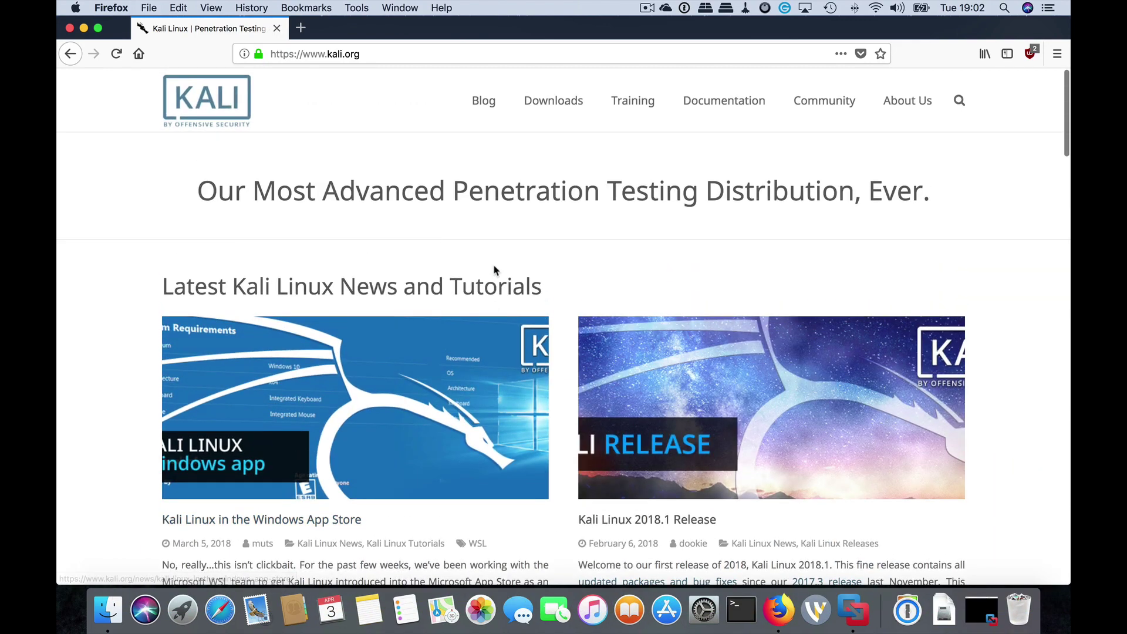
pyautogui.moveTo(836, 105)
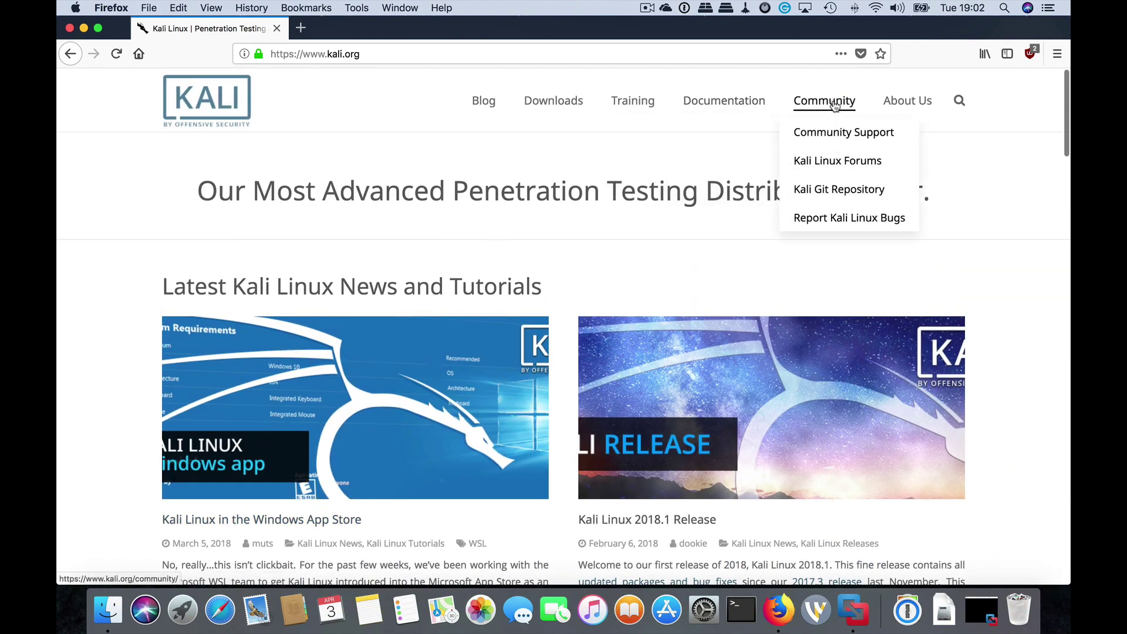
pyautogui.moveTo(544, 109)
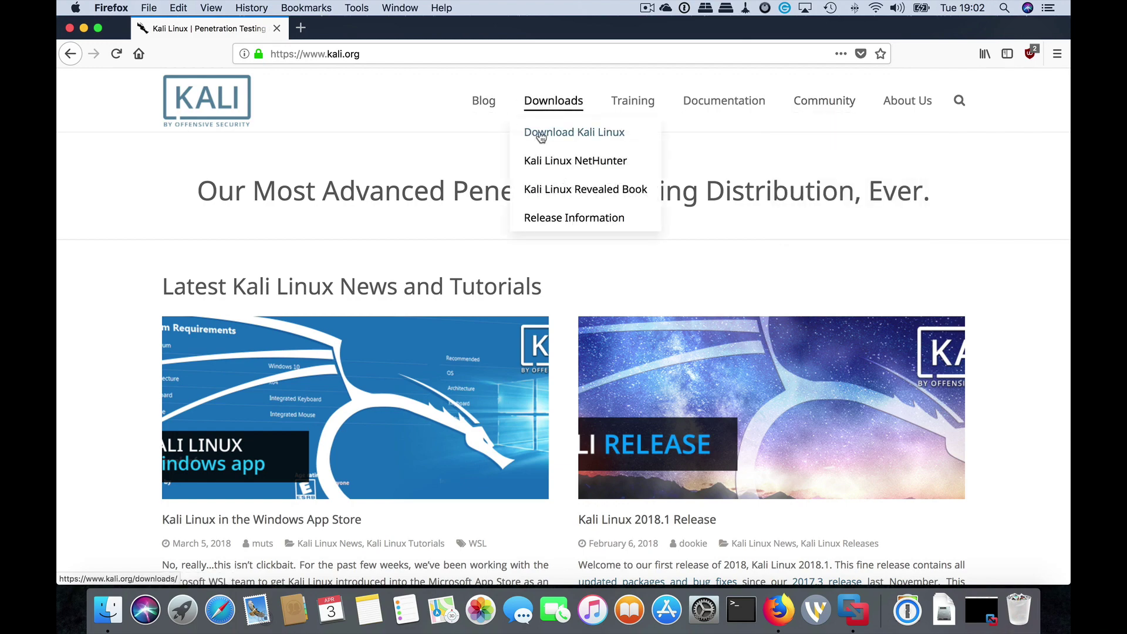
# Go to the Kali downloads page and start the 64 Bit ISO HTTP download, dismissing the save prompt.
pyautogui.click(540, 134)
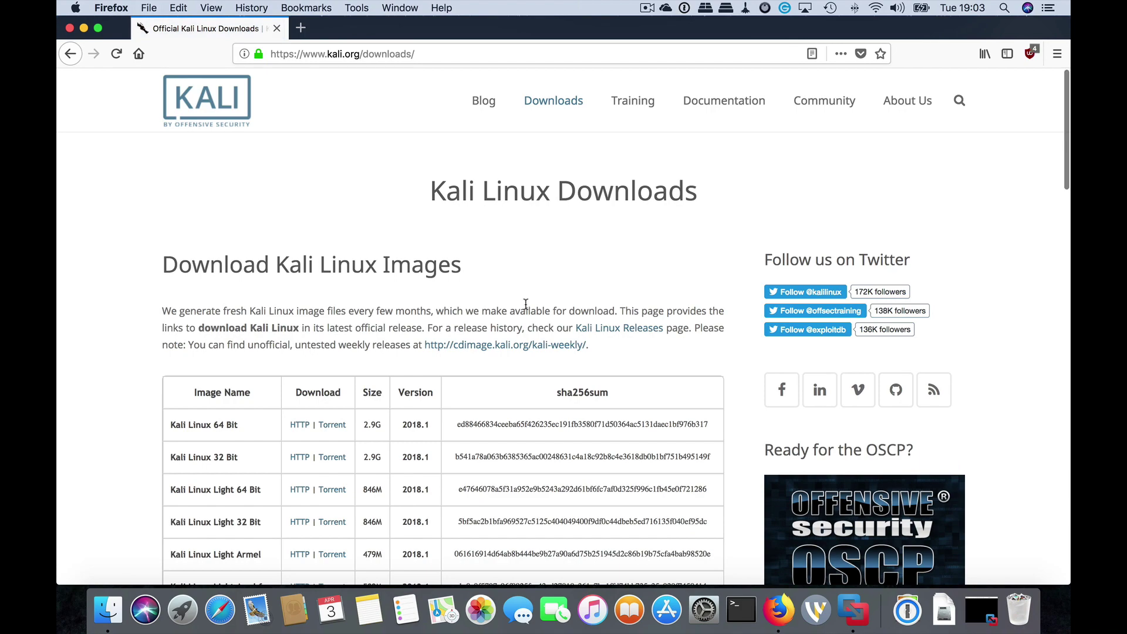
pyautogui.scroll(-5, 524, 309)
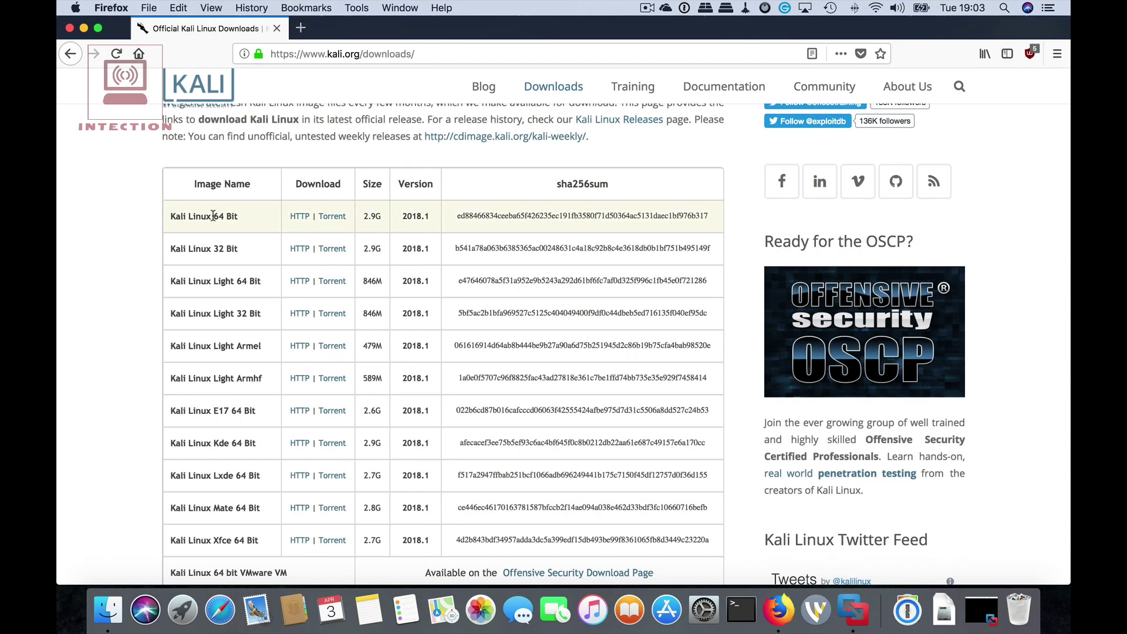
pyautogui.click(301, 219)
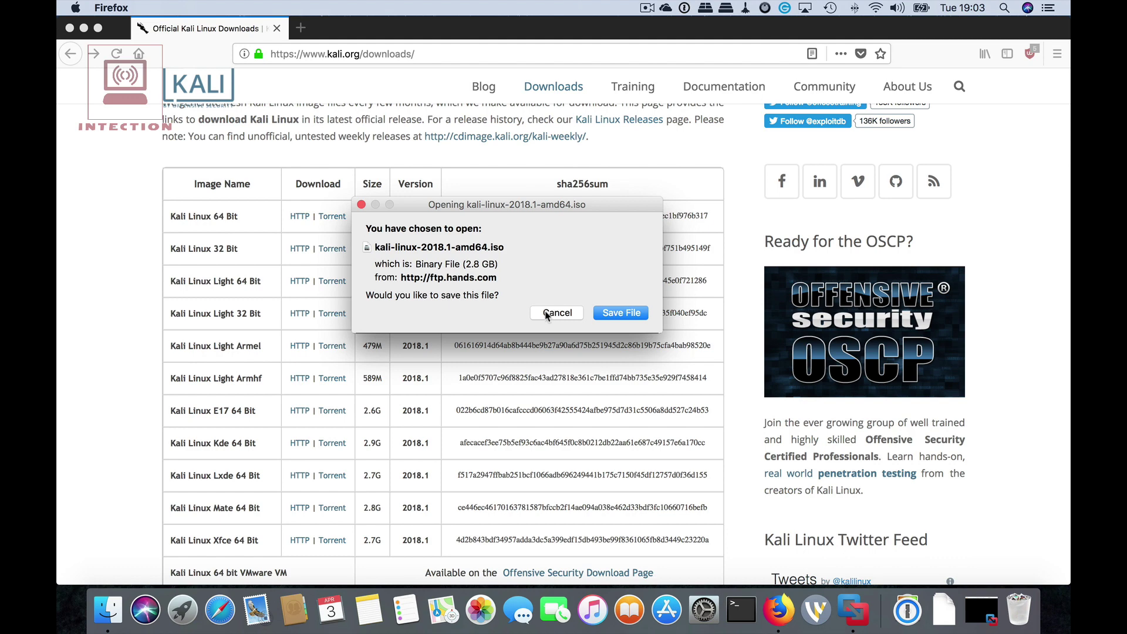
pyautogui.click(360, 205)
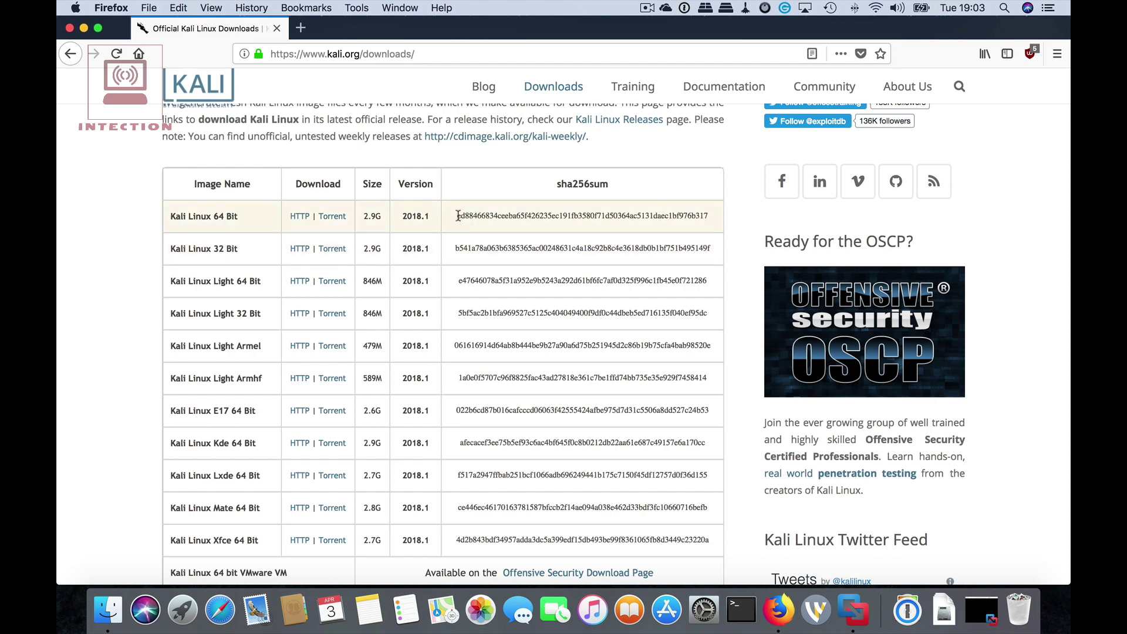
# Copy the Kali Linux 64 Bit sha256sum from the downloads table.
pyautogui.moveTo(458, 216); pyautogui.dragTo(710, 216)
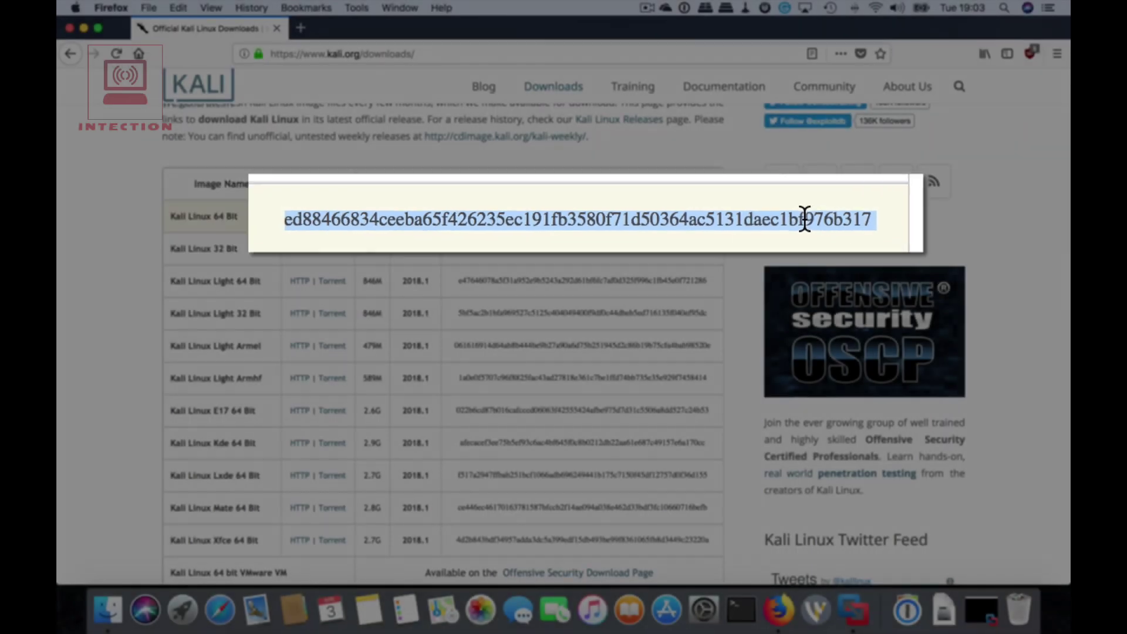
pyautogui.rightClick(693, 215)
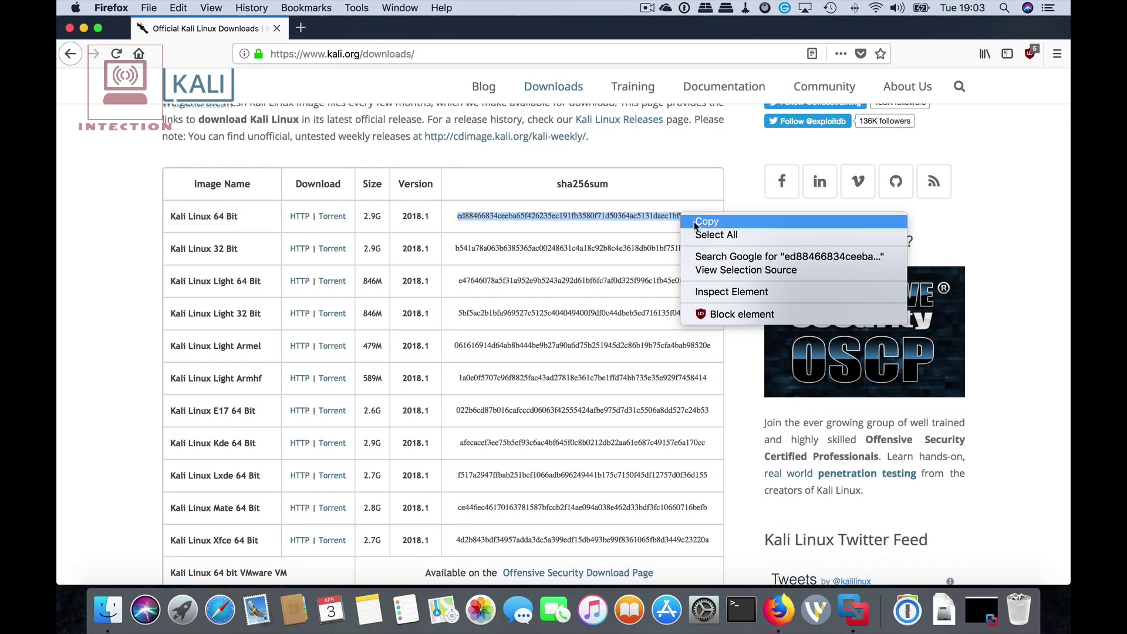
pyautogui.click(694, 223)
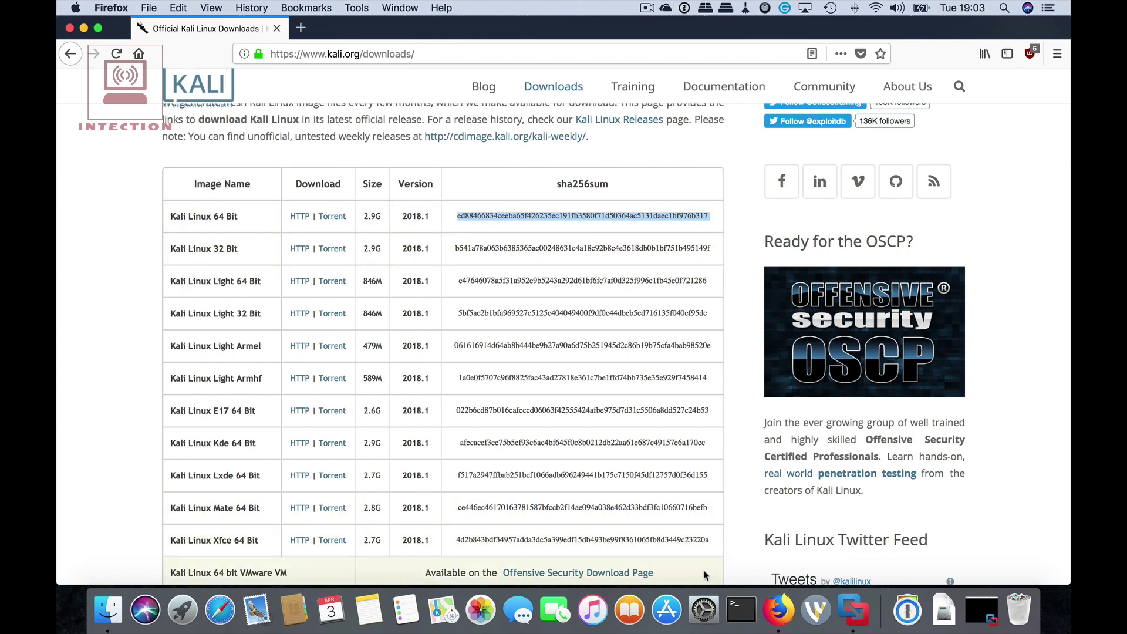
# Paste the copied sha256sum into a new untitled TextEdit document and bring up Terminal.
pyautogui.click(907, 610)
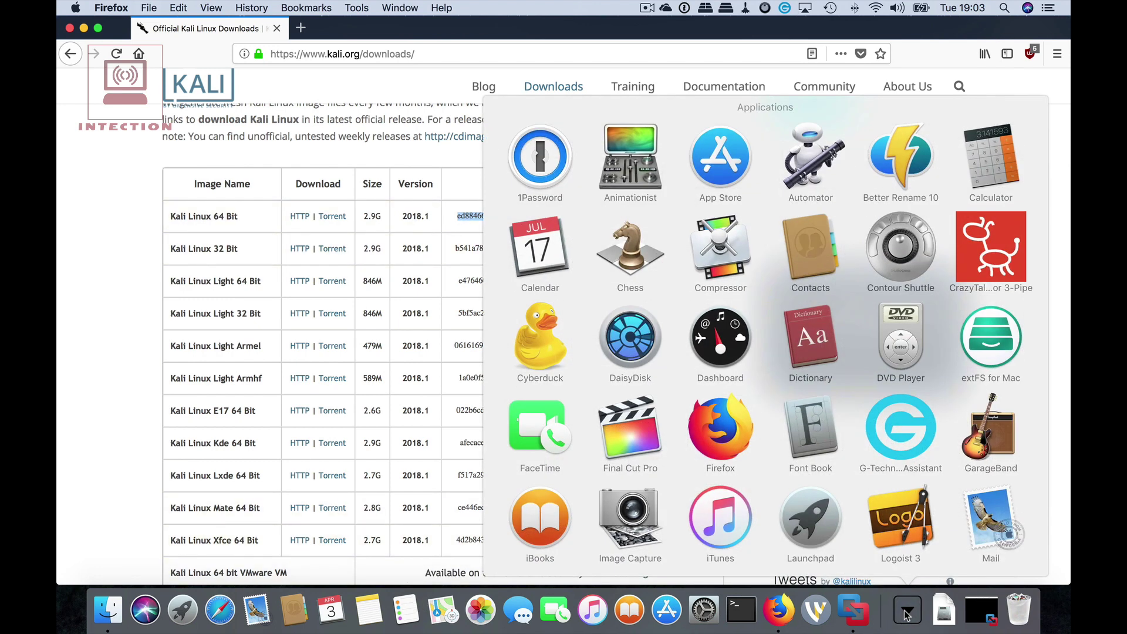
pyautogui.scroll(-5, 955, 553)
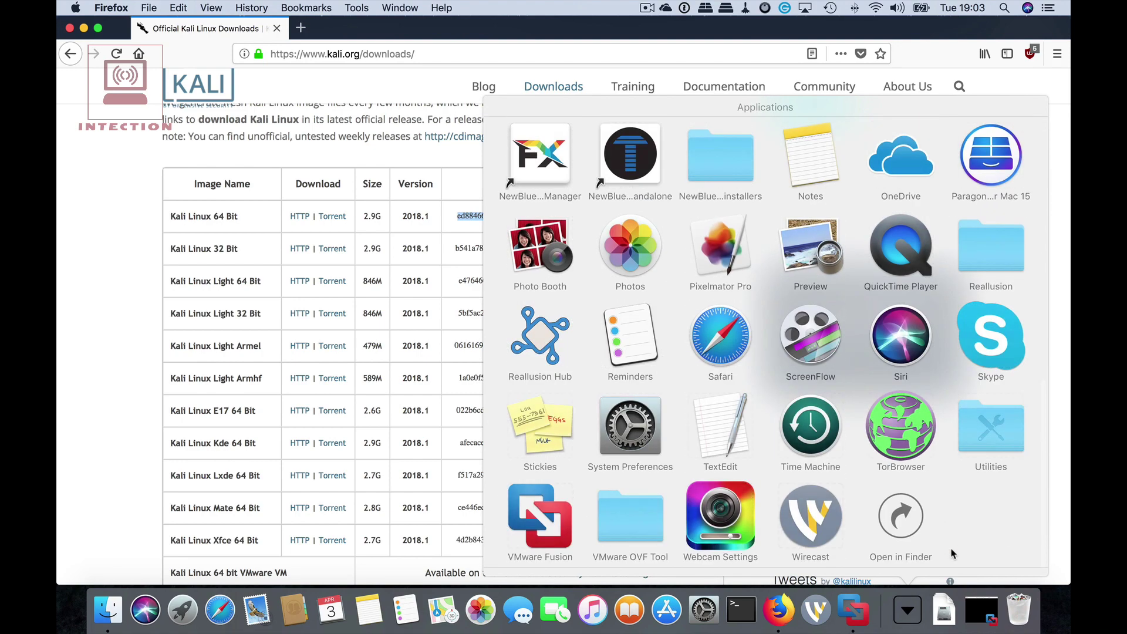
pyautogui.click(723, 546)
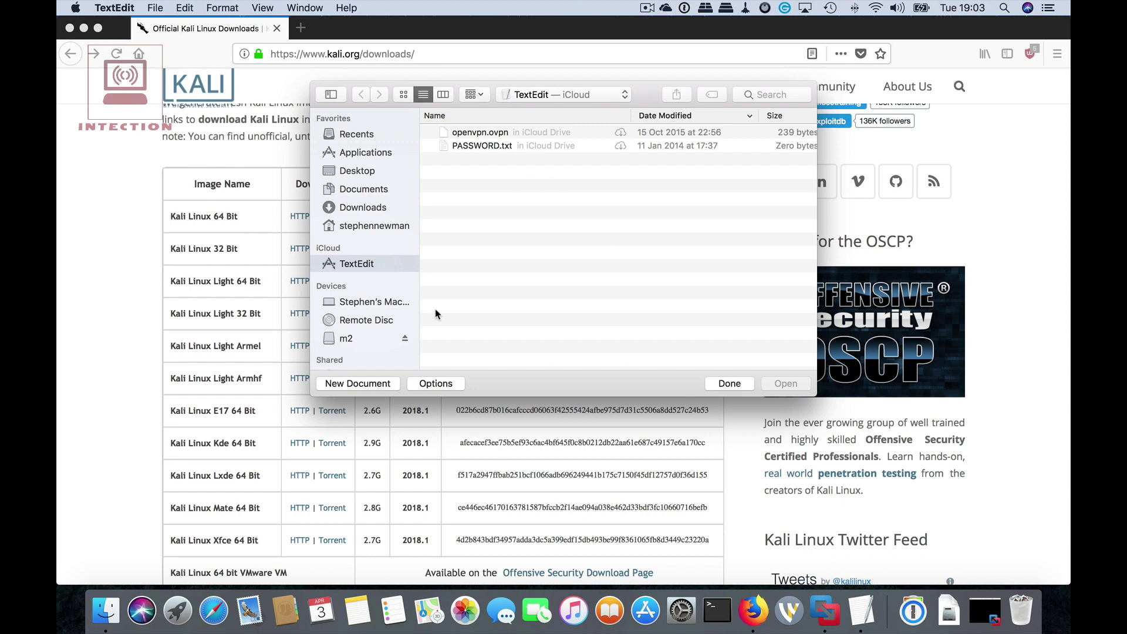
pyautogui.click(366, 384)
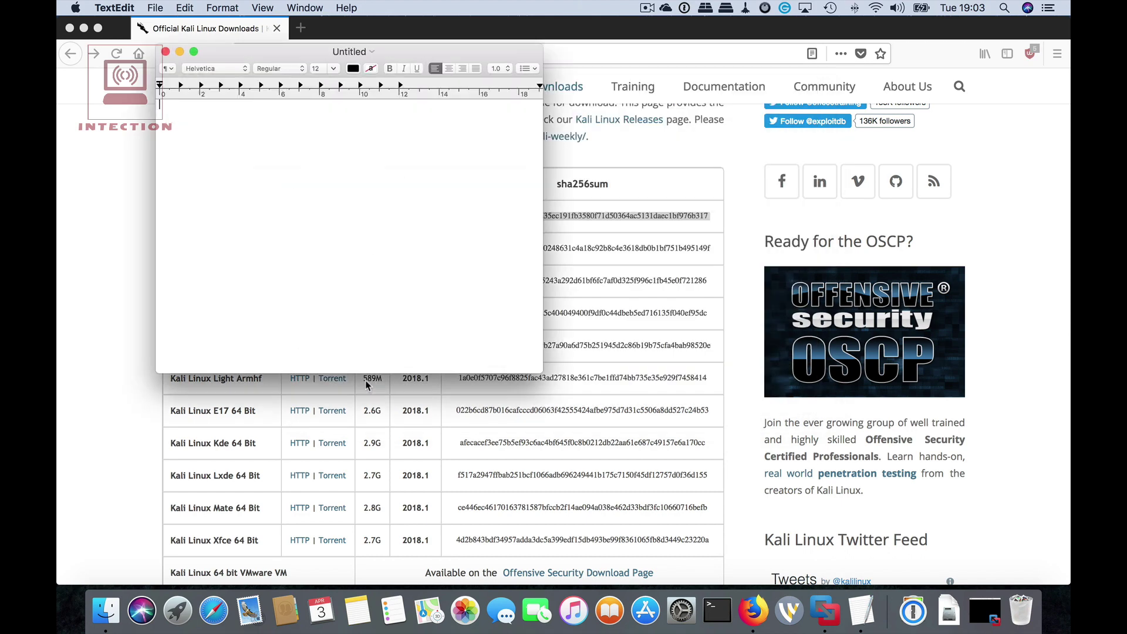
pyautogui.moveTo(439, 53); pyautogui.dragTo(755, 68)
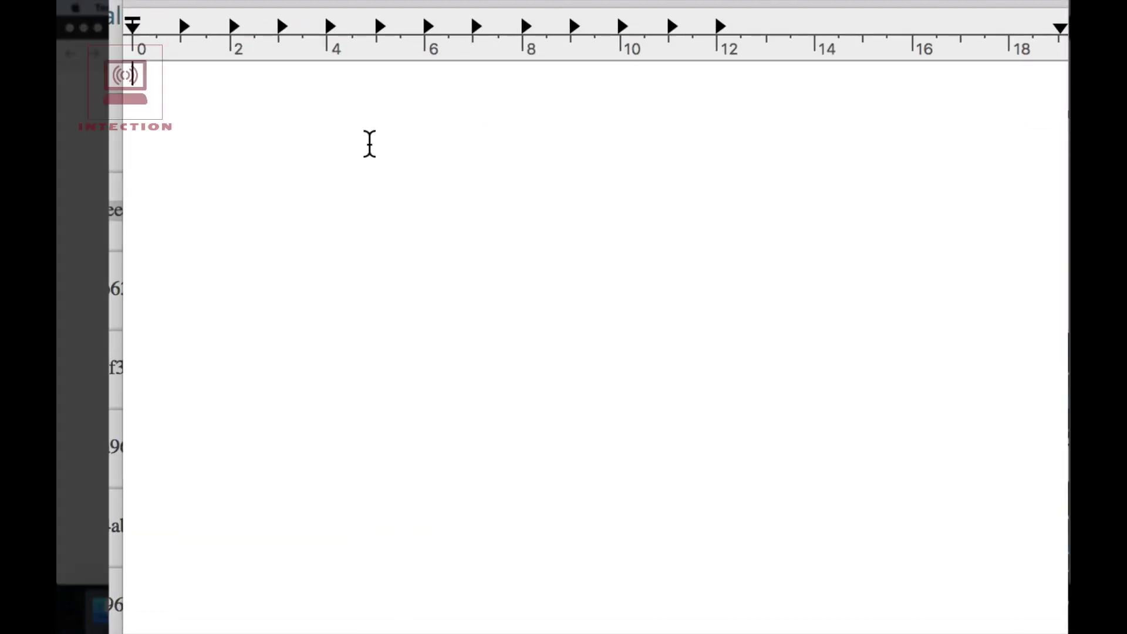
pyautogui.rightClick(369, 144)
pyautogui.click(435, 226)
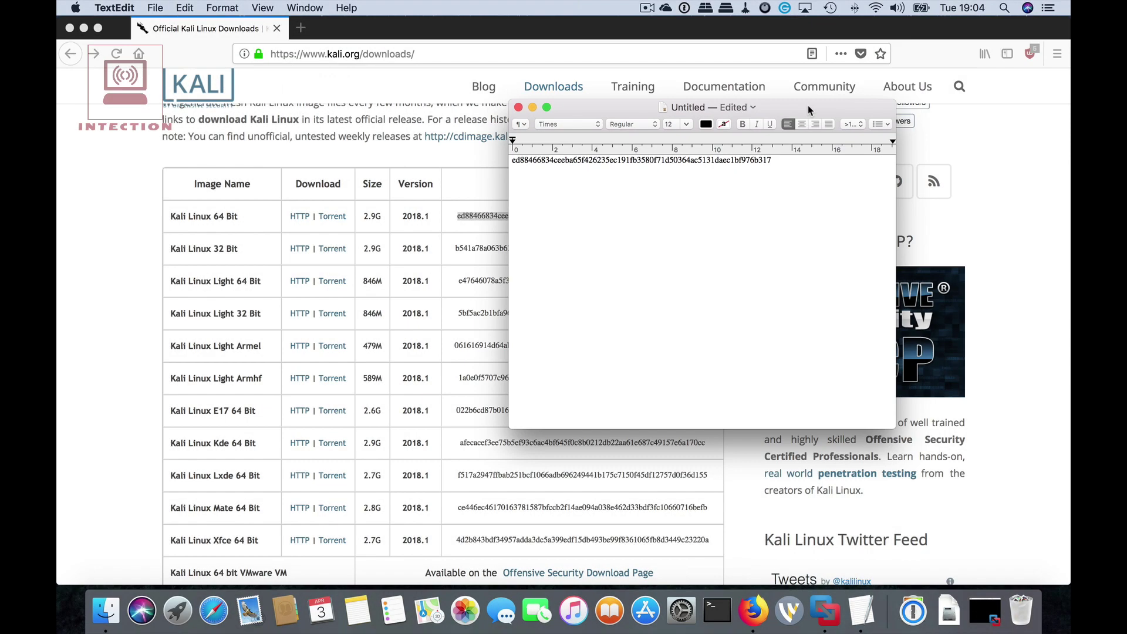
pyautogui.moveTo(807, 105); pyautogui.dragTo(983, 47)
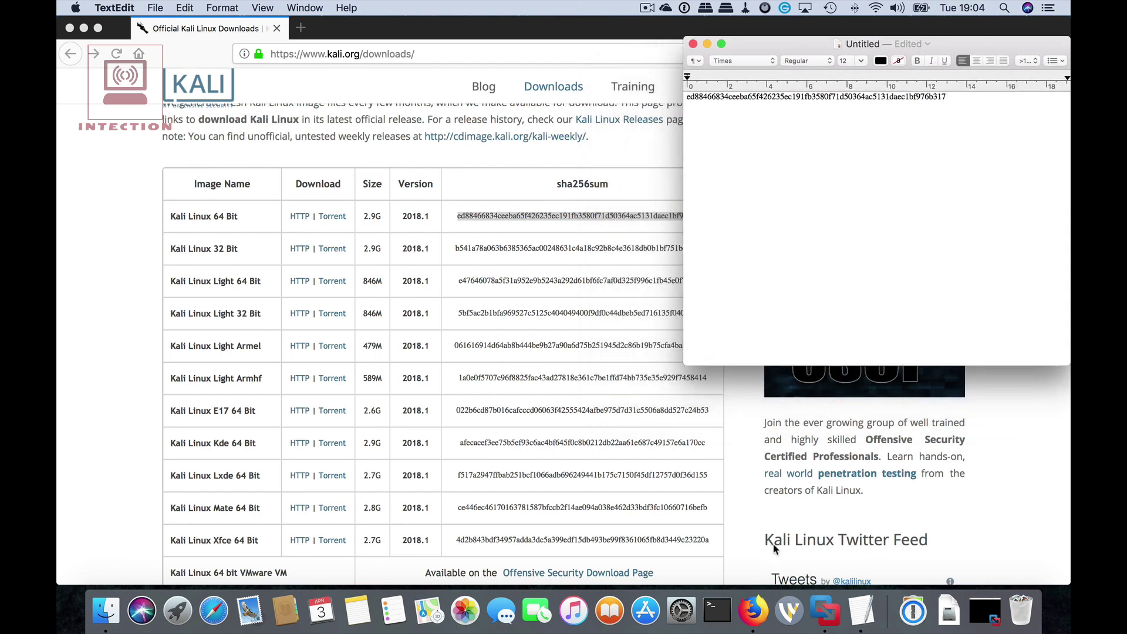
pyautogui.click(718, 610)
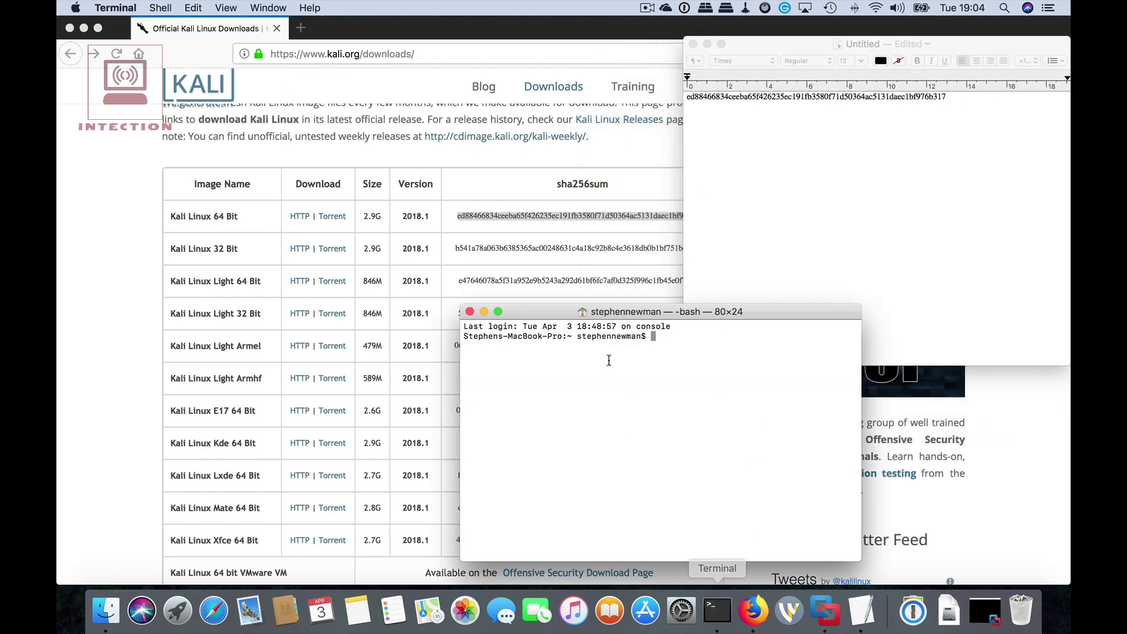
# Change into the Kali folder with cd Kali and list it, showing kali-linux-2018.1-amd64.iso.
pyautogui.moveTo(731, 314); pyautogui.dragTo(570, 206)
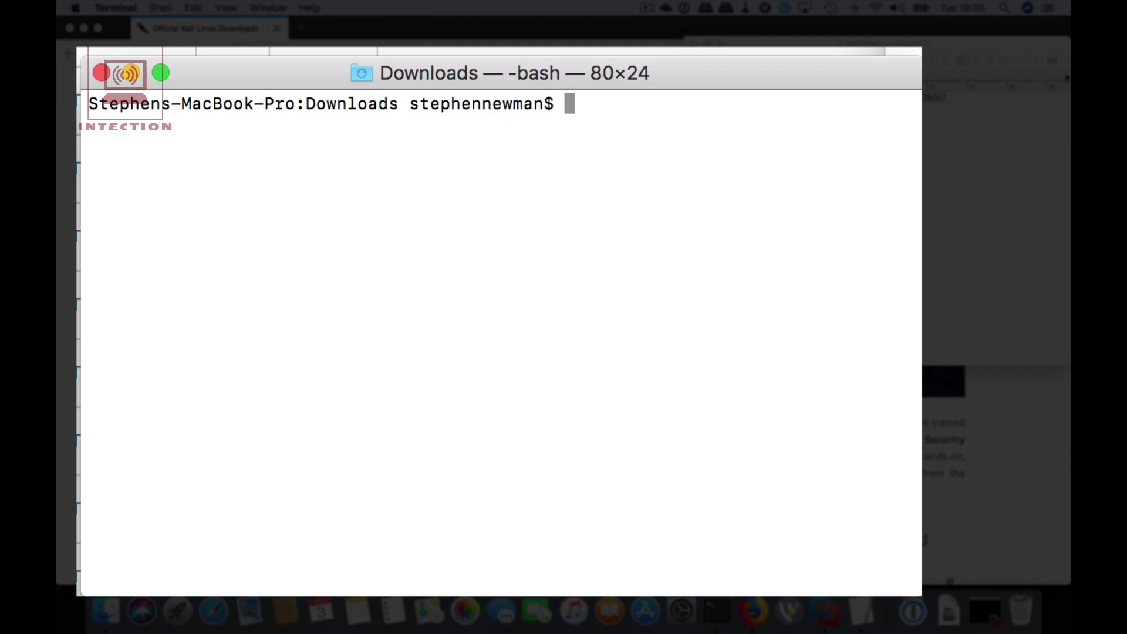
pyautogui.write('cd Kali')
pyautogui.press('Return')
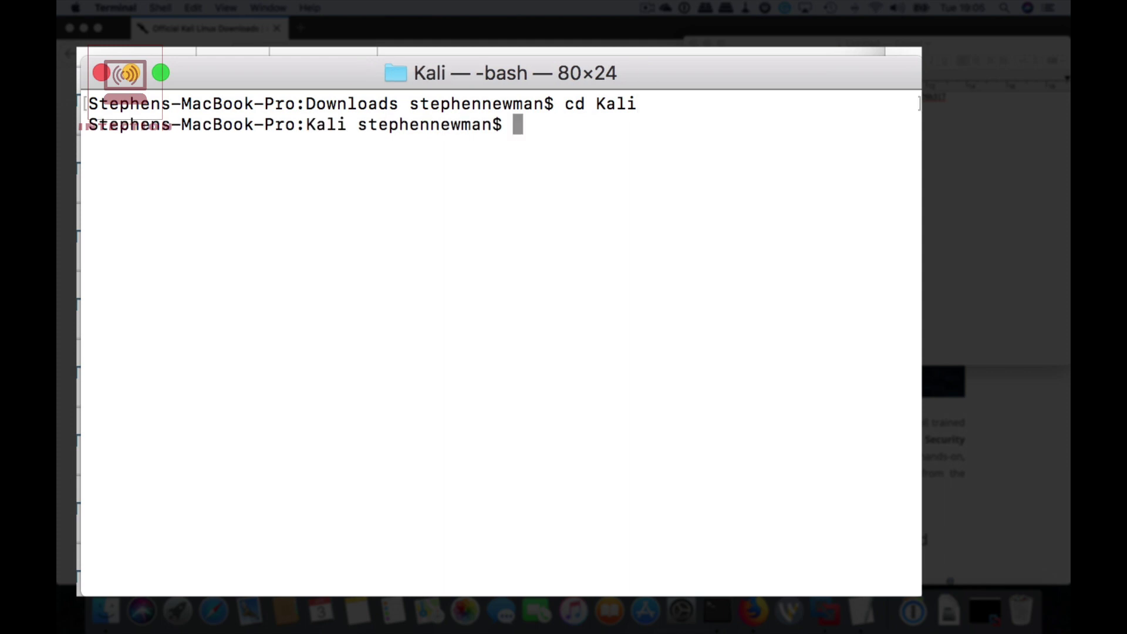
pyautogui.write('ls')
pyautogui.press('Return')
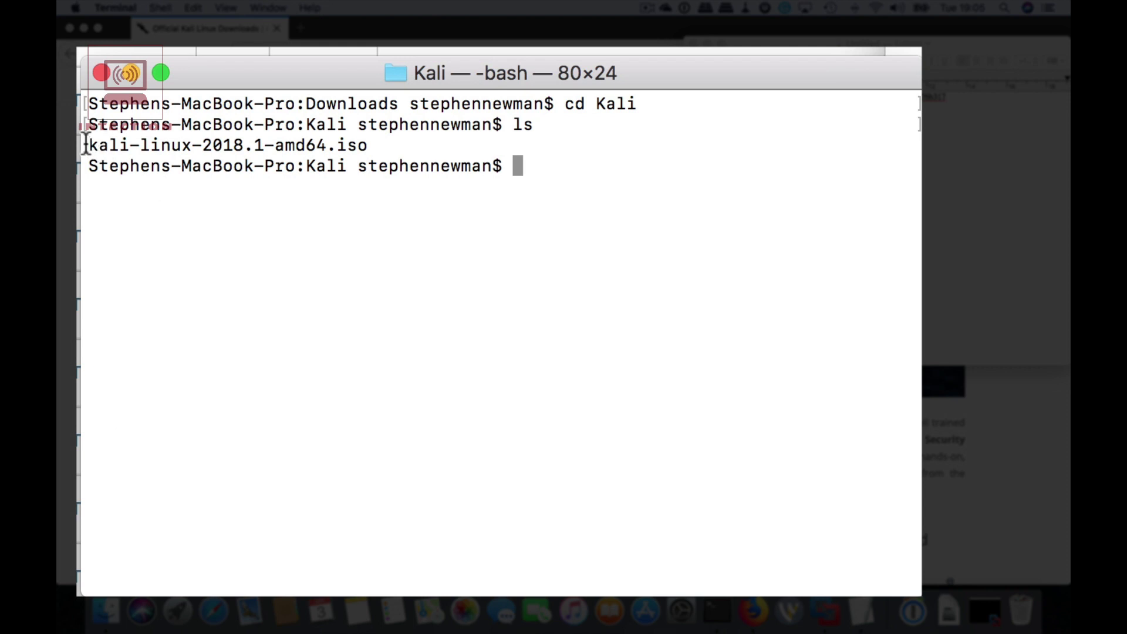
# Copy the file name kali-linux-2018.1-amd64.iso from the listing.
pyautogui.moveTo(92, 144); pyautogui.dragTo(370, 145)
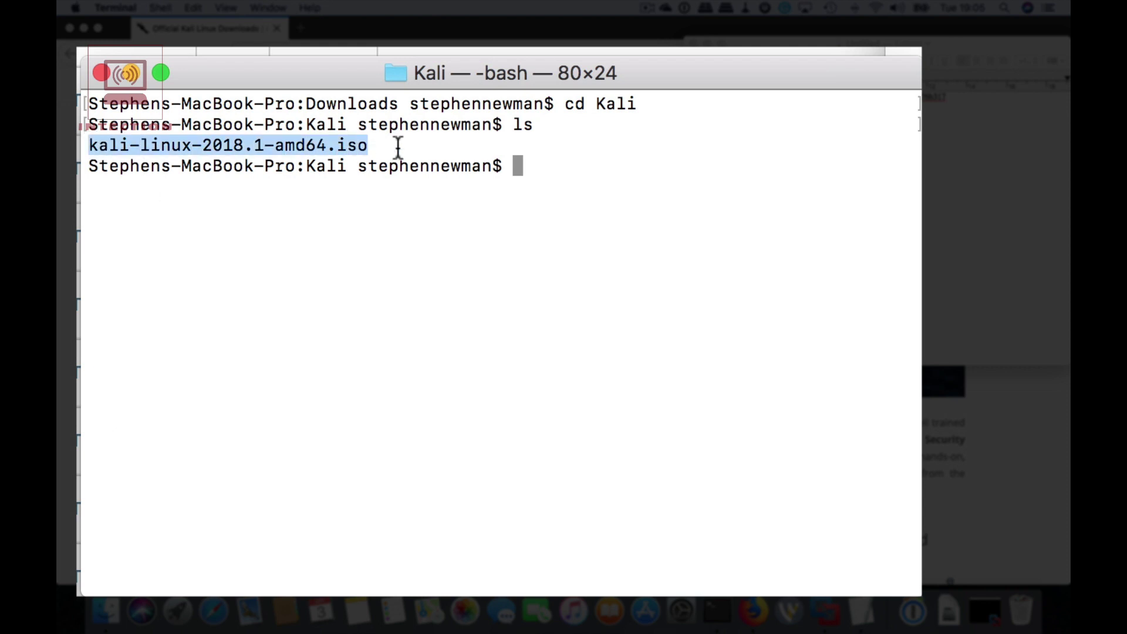
pyautogui.rightClick(327, 138)
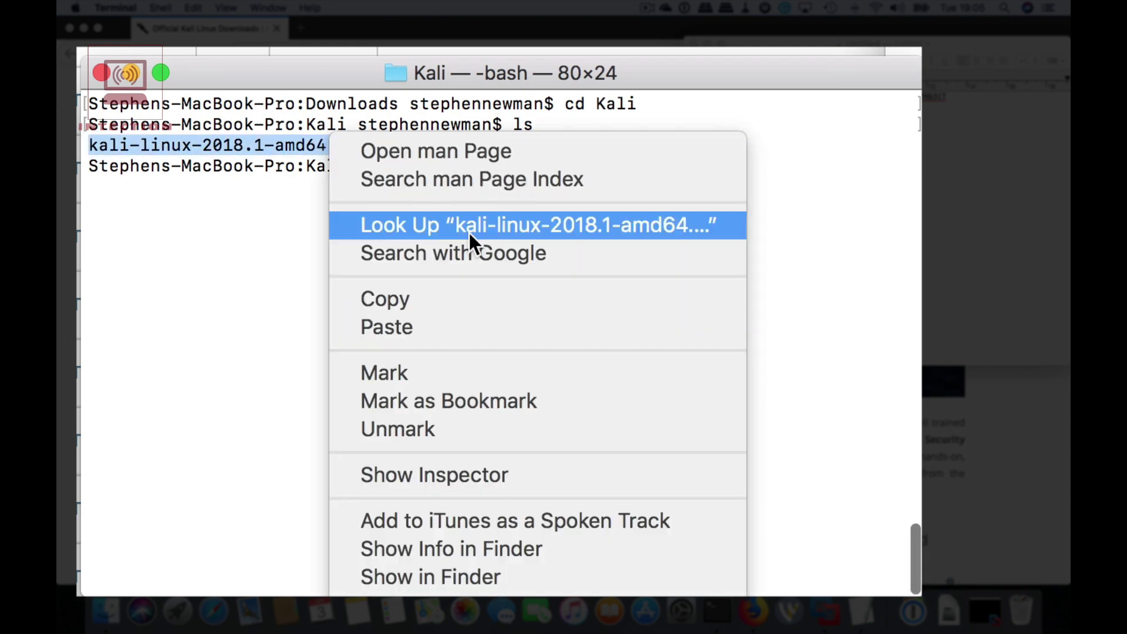
pyautogui.click(468, 298)
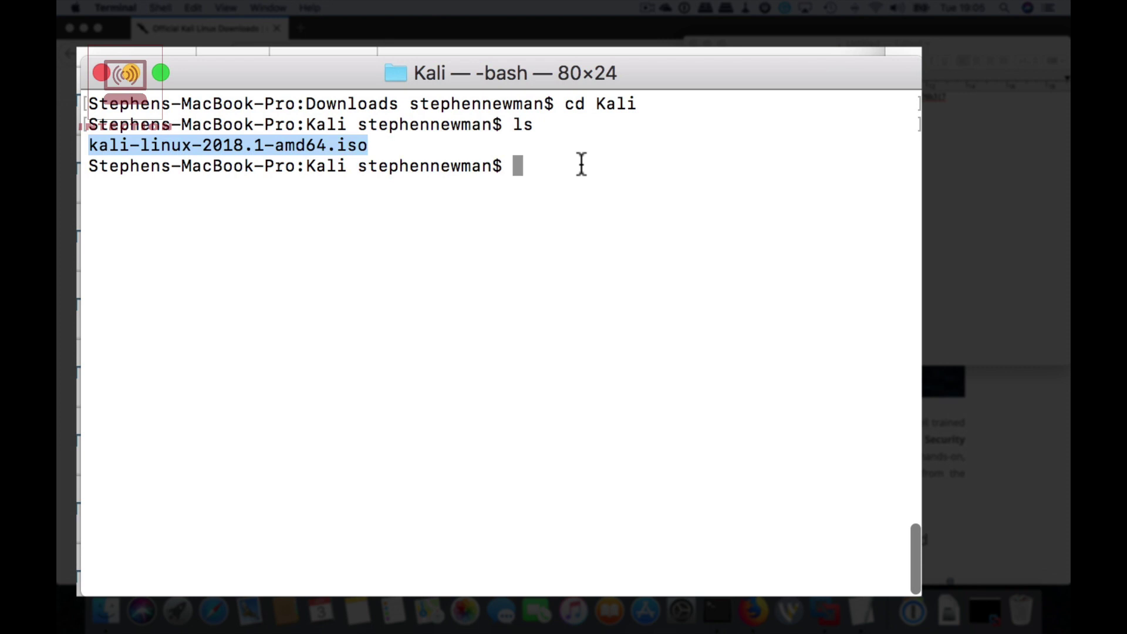
# Run shasum -a 256 kali-linux-2018.1-amd64.iso, pasting the file name after the command.
pyautogui.write('sha')
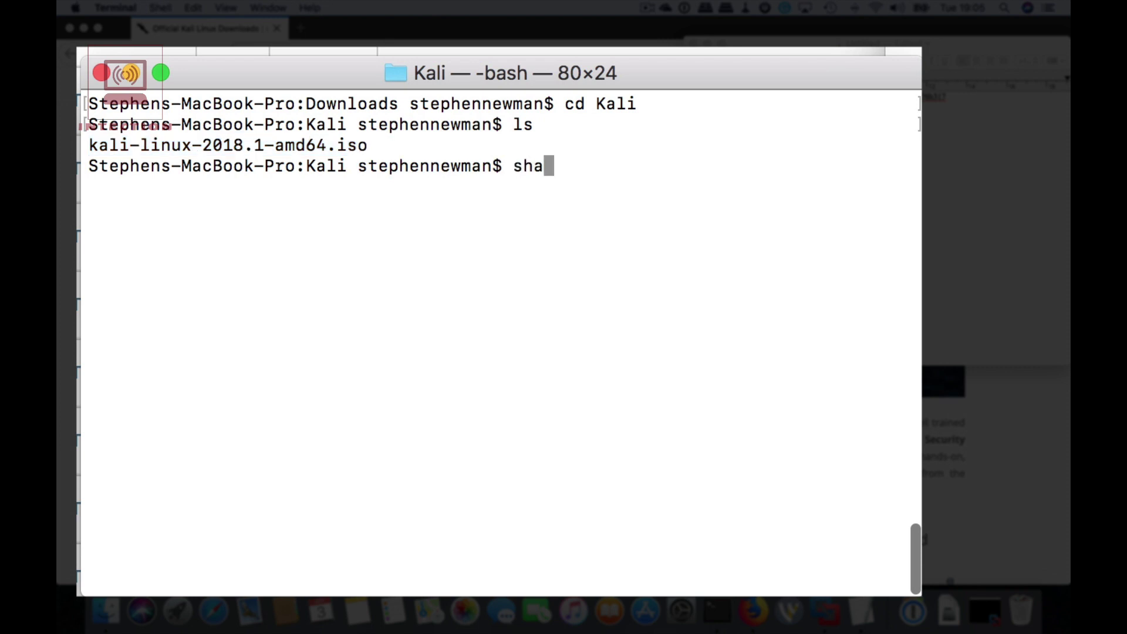
pyautogui.write('sum -a ')
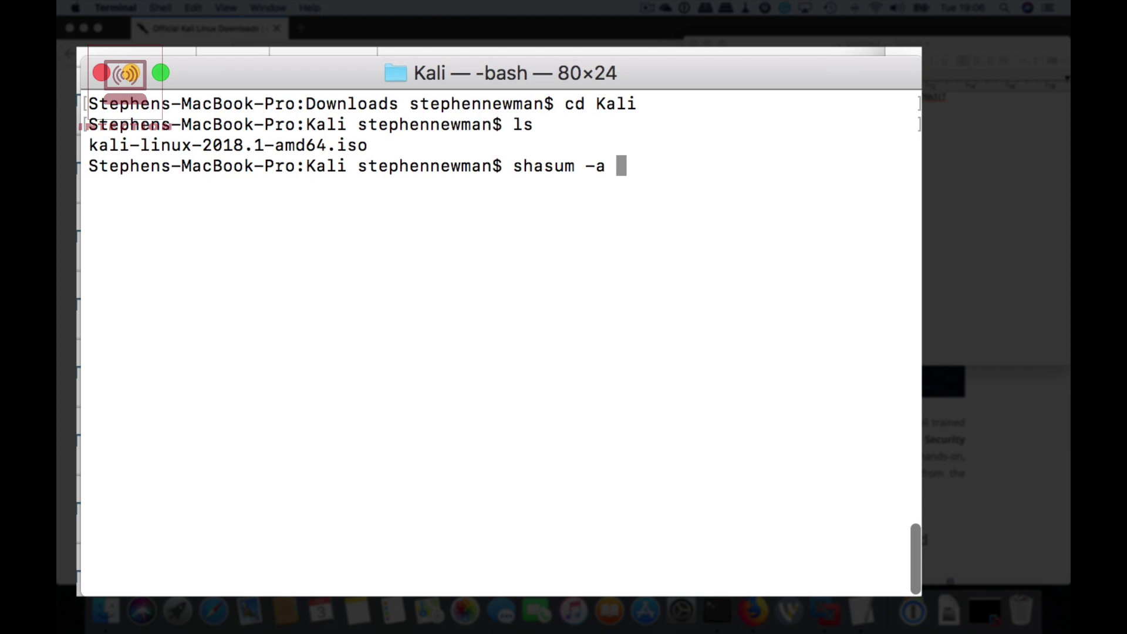
pyautogui.write('256')
pyautogui.rightClick(711, 183)
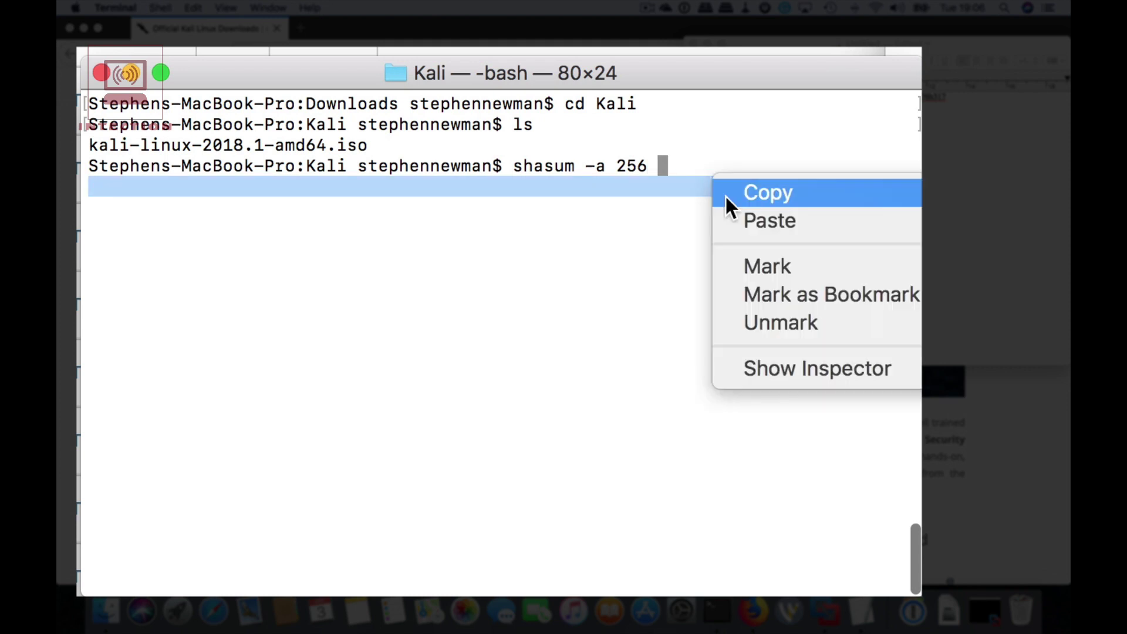
pyautogui.click(694, 156)
pyautogui.click(672, 162)
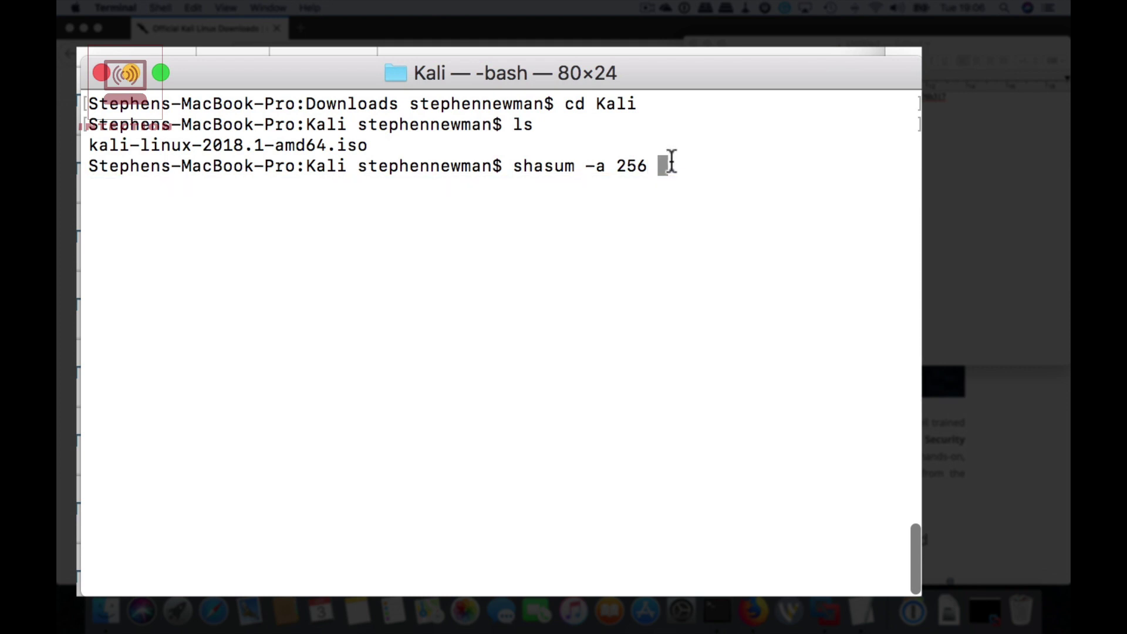
pyautogui.rightClick(671, 159)
pyautogui.click(730, 210)
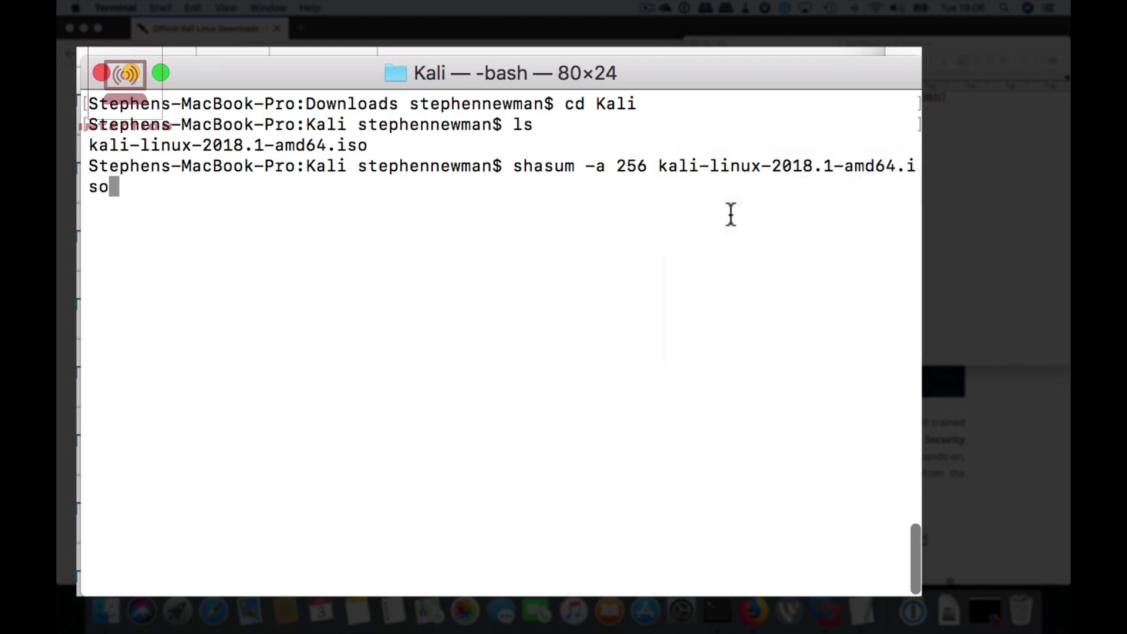
pyautogui.press('Return')
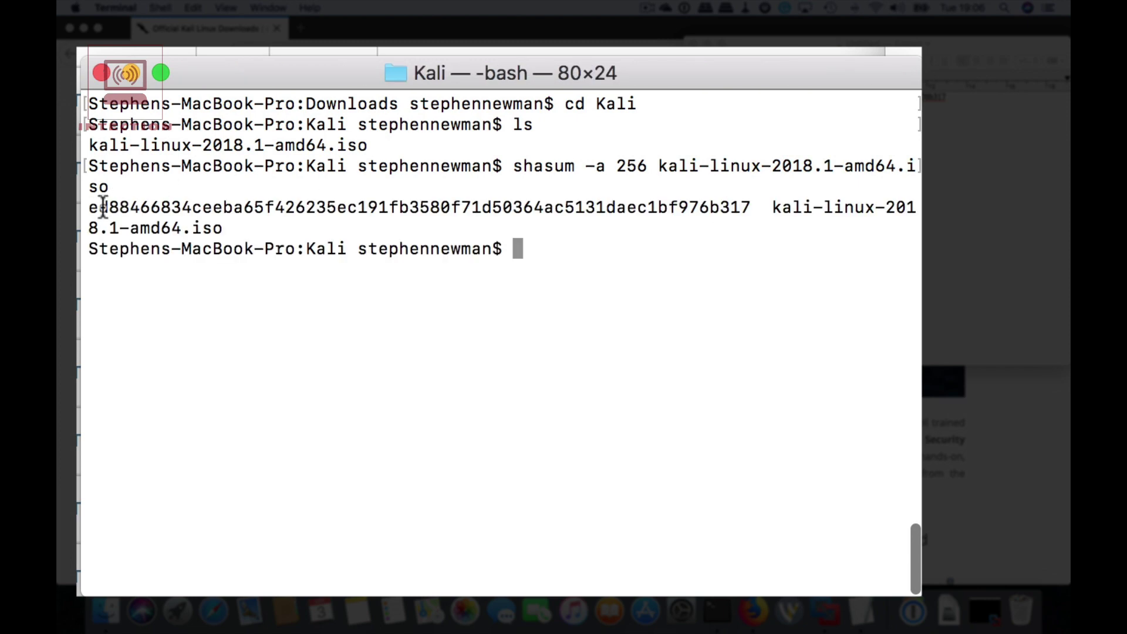
# Copy the Terminal-computed hash and paste it as the second line of the TextEdit note.
pyautogui.moveTo(87, 208); pyautogui.dragTo(757, 210)
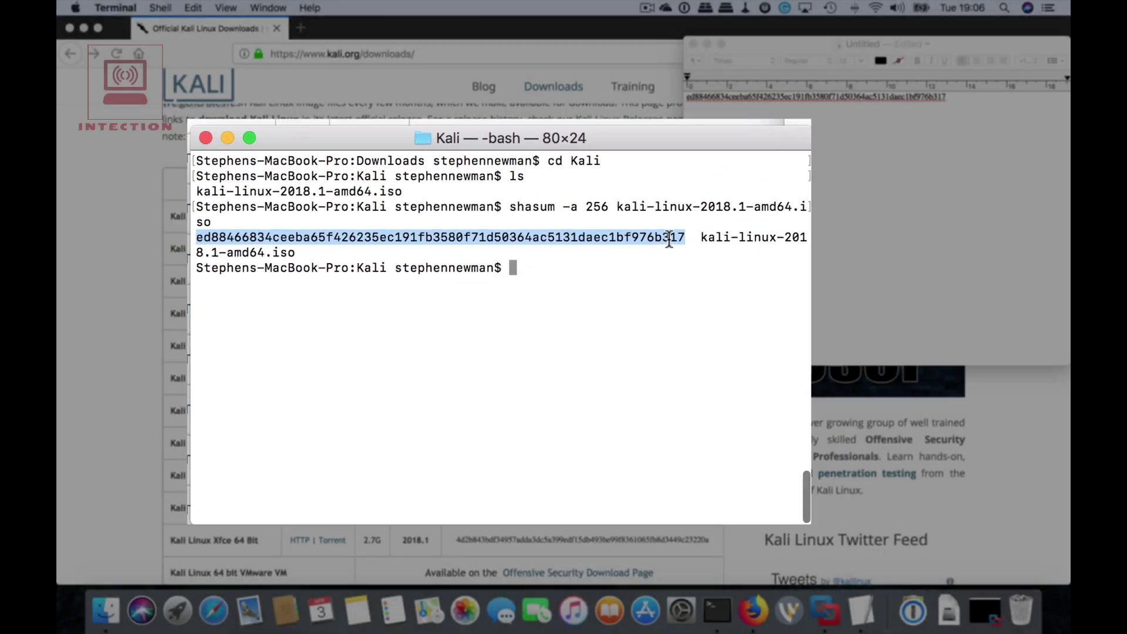
pyautogui.rightClick(731, 208)
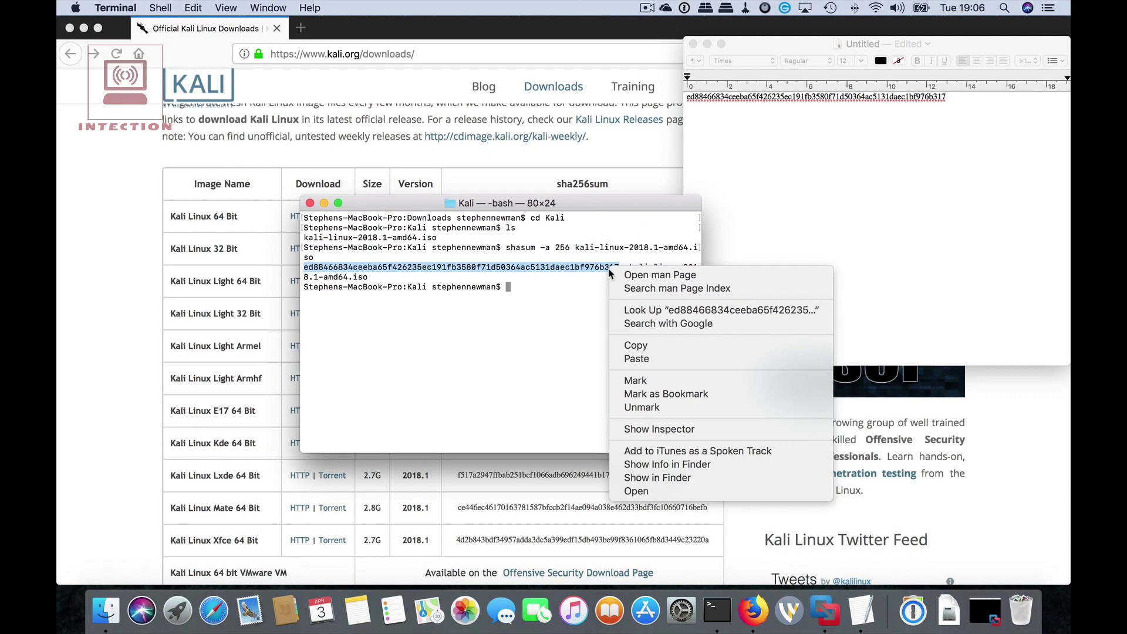
pyautogui.click(648, 348)
pyautogui.click(773, 136)
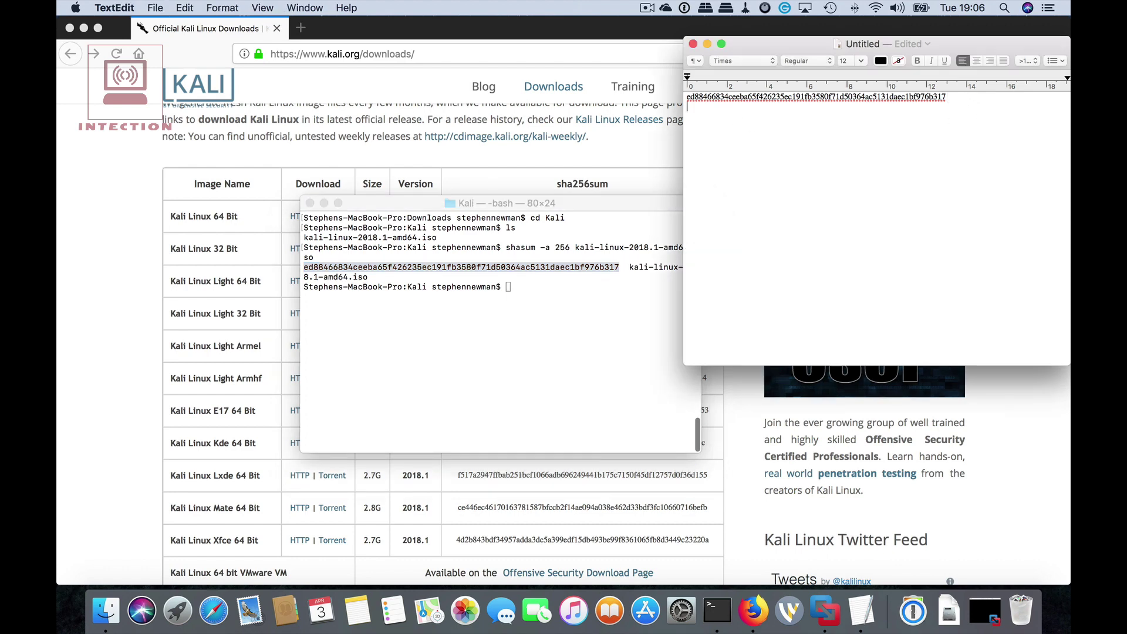
pyautogui.rightClick(795, 100)
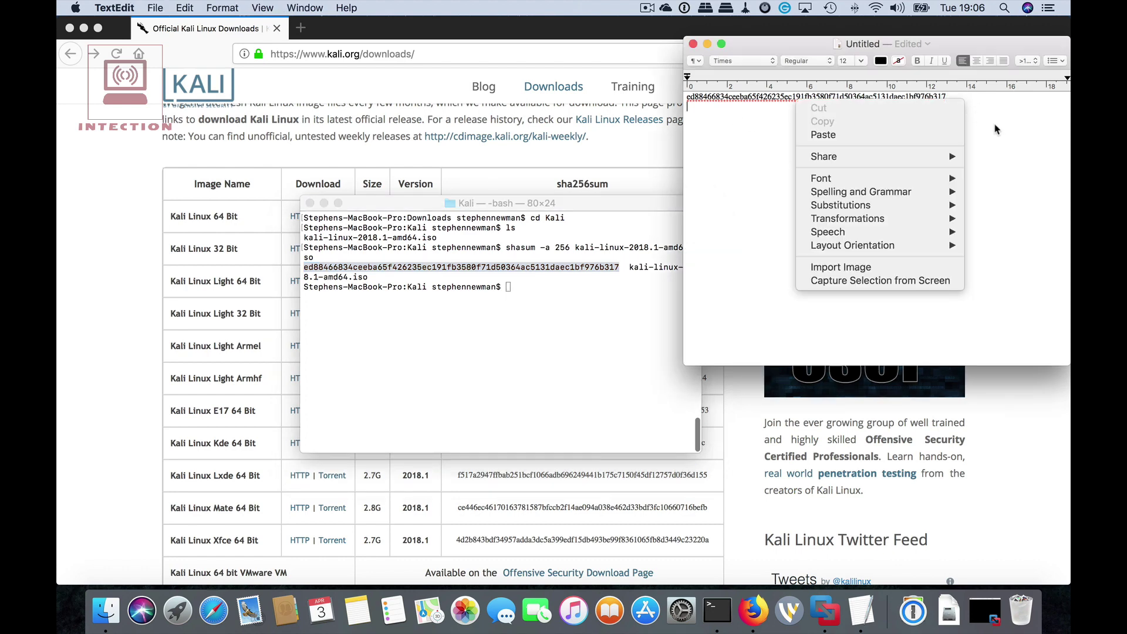
pyautogui.click(928, 137)
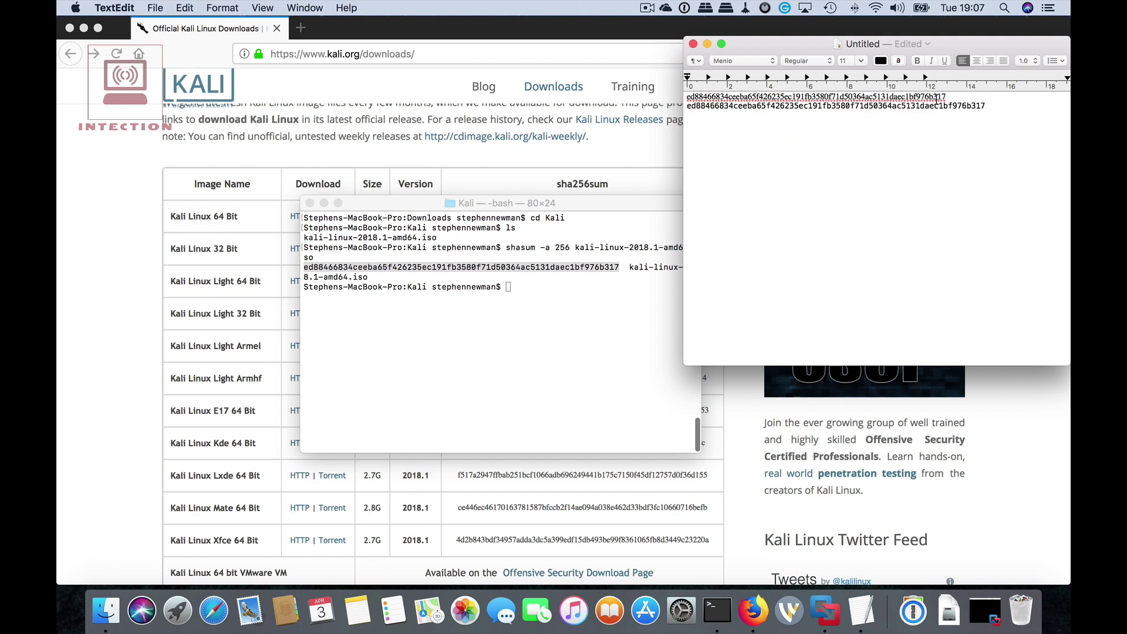
# Set the second hash line's font to Times to match the first line.
pyautogui.click(901, 98)
pyautogui.click(887, 106)
pyautogui.moveTo(992, 106); pyautogui.dragTo(679, 103)
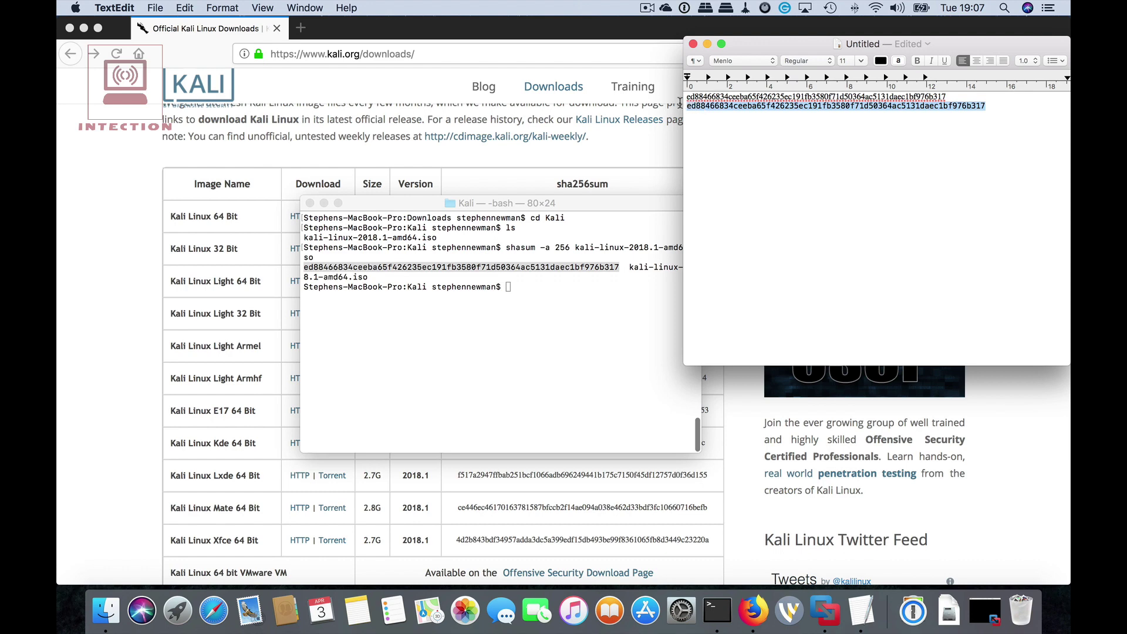
pyautogui.click(775, 61)
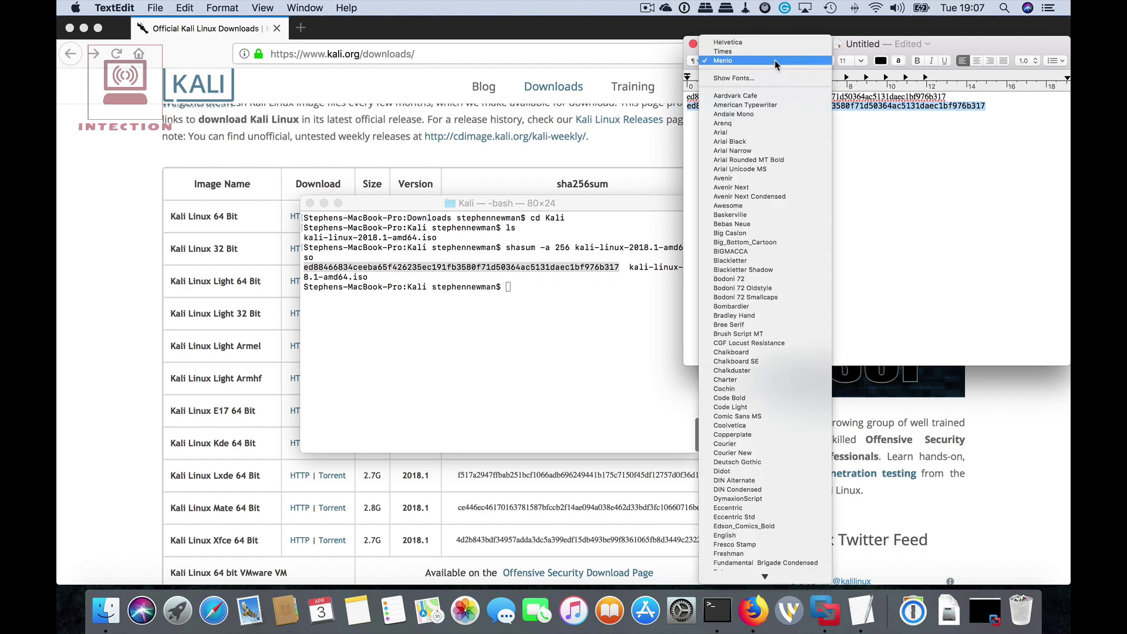
pyautogui.click(773, 52)
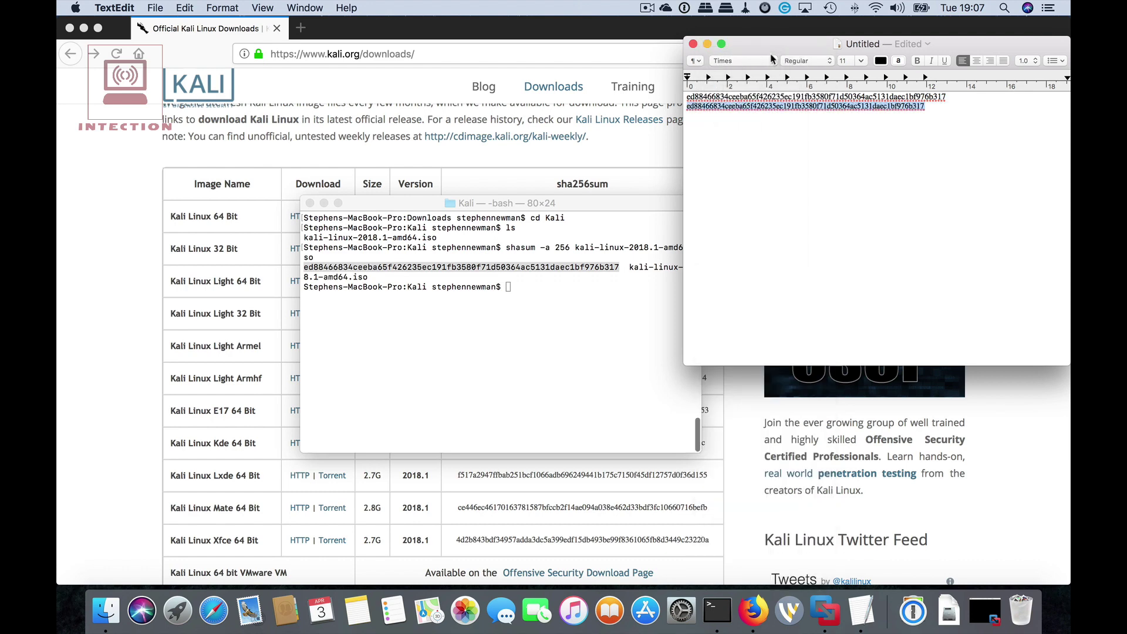
pyautogui.click(854, 96)
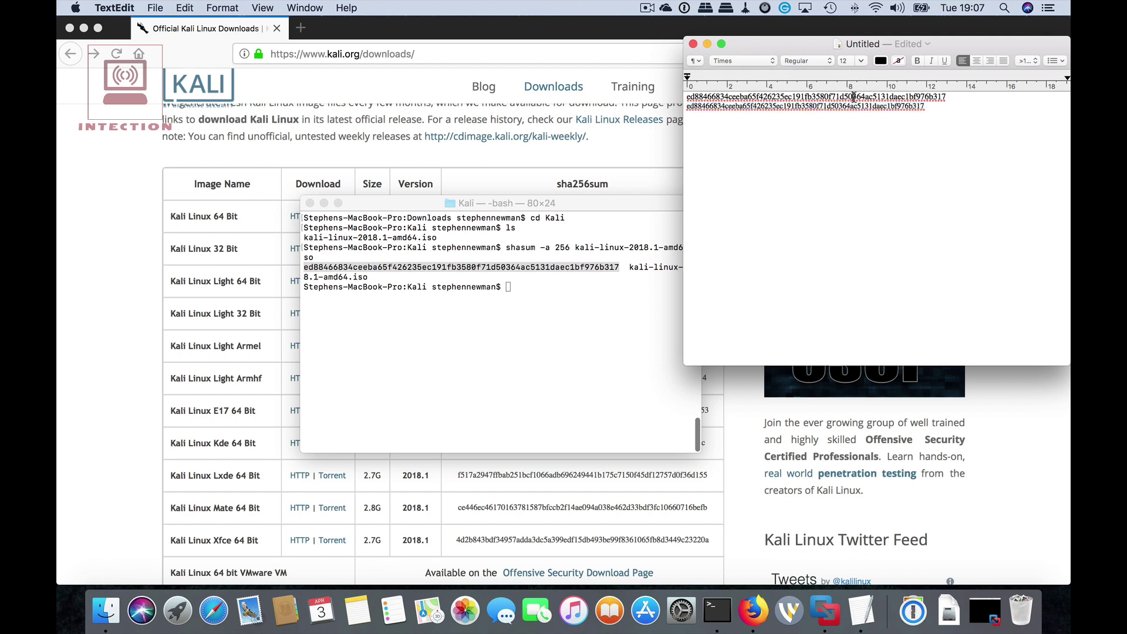
pyautogui.moveTo(925, 106); pyautogui.dragTo(672, 106)
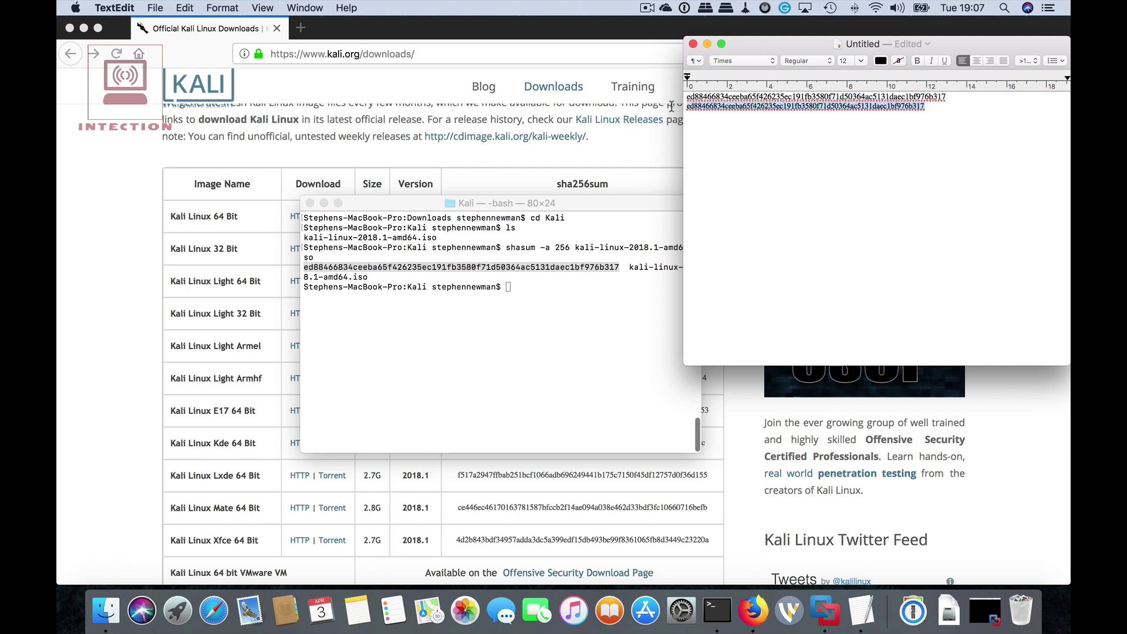
pyautogui.click(862, 61)
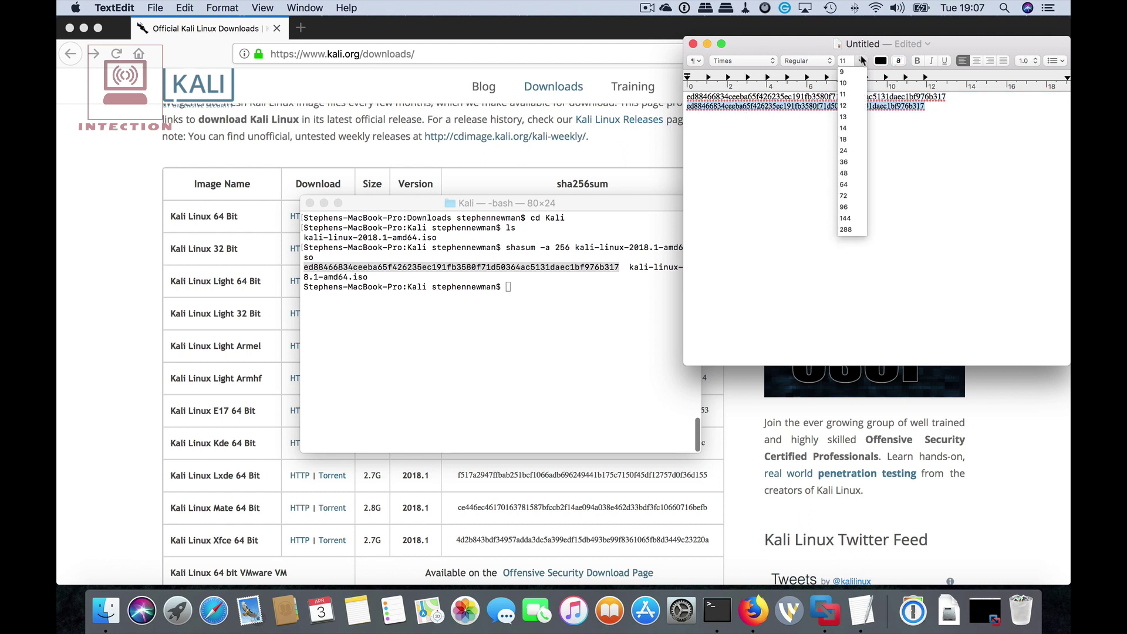
# Make the second hash line size 12 and zoom in on the note.
pyautogui.click(845, 105)
pyautogui.click(890, 188)
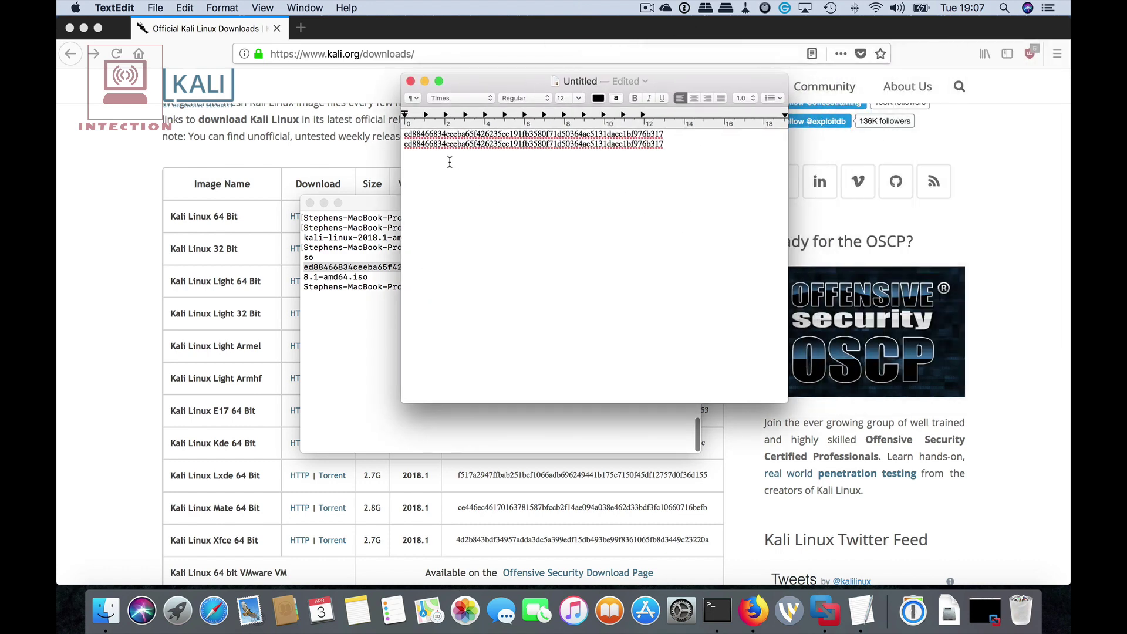
pyautogui.click(264, 9)
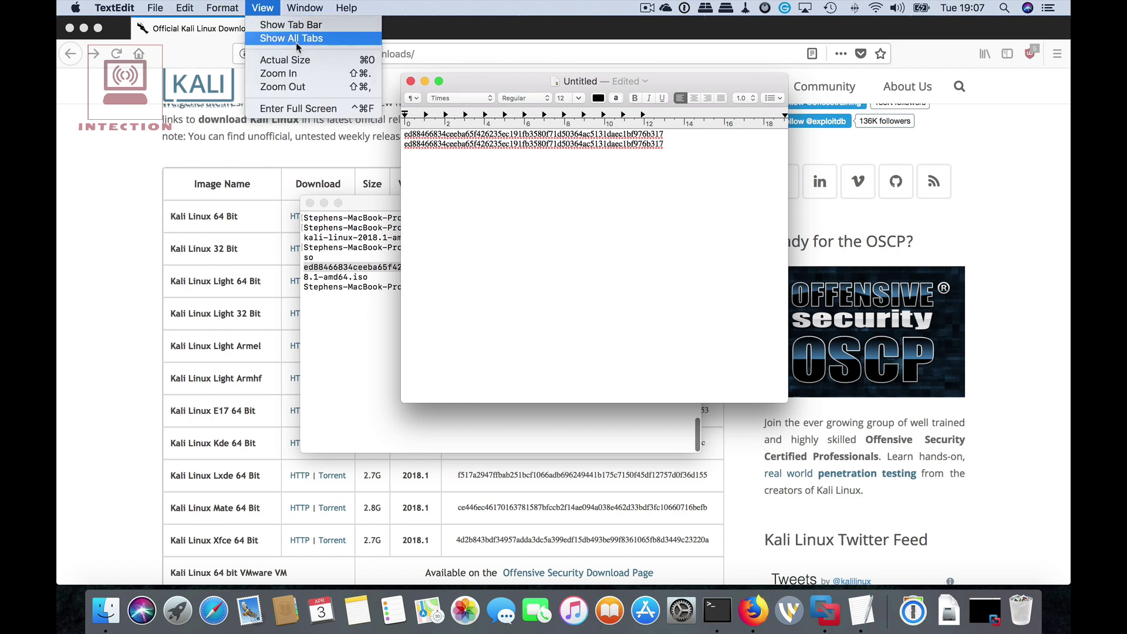
pyautogui.click(286, 73)
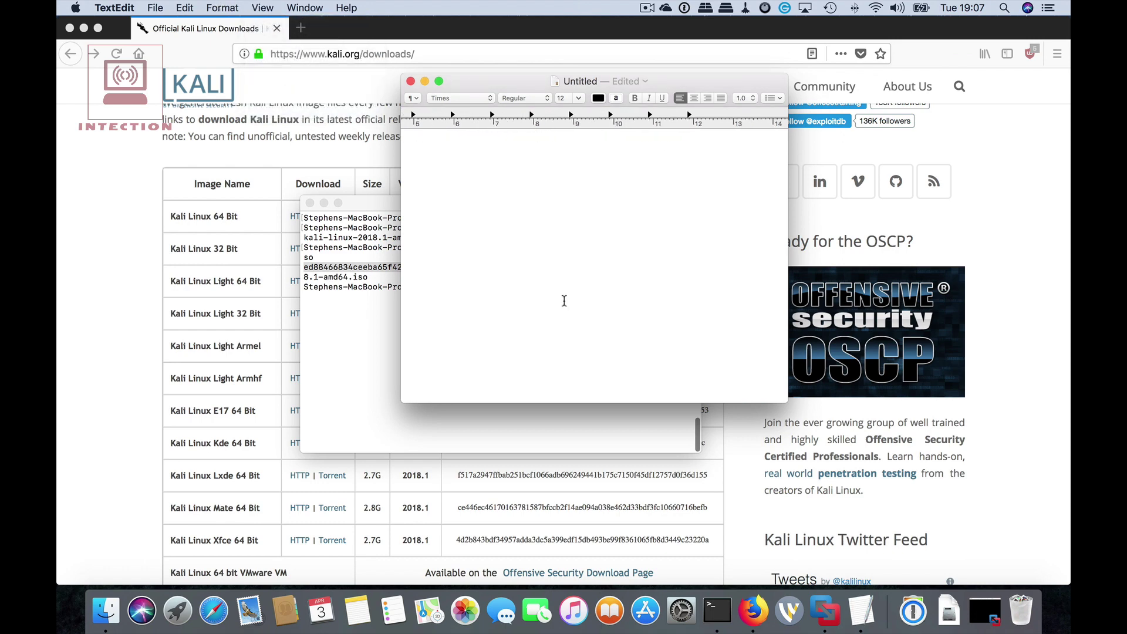
# Widen the note to compare both full hashes, then close it.
pyautogui.hscroll(-5, 565, 300)
pyautogui.scroll(3, 561, 311)
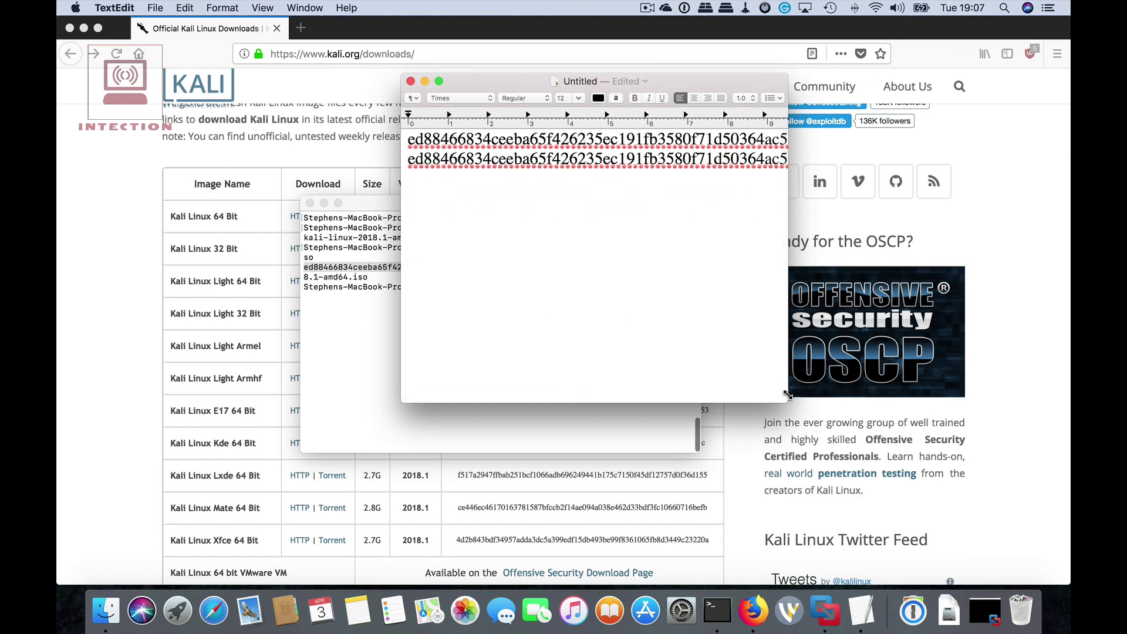
pyautogui.moveTo(788, 395); pyautogui.dragTo(989, 227)
pyautogui.hscroll(5, 722, 176)
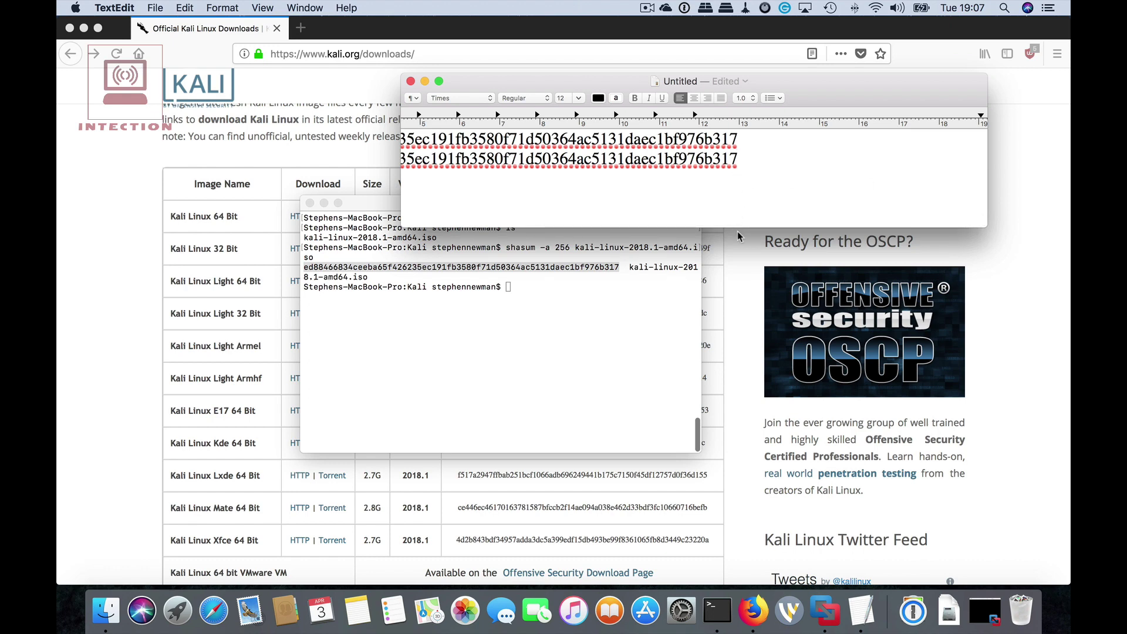
pyautogui.hscroll(-6, 685, 207)
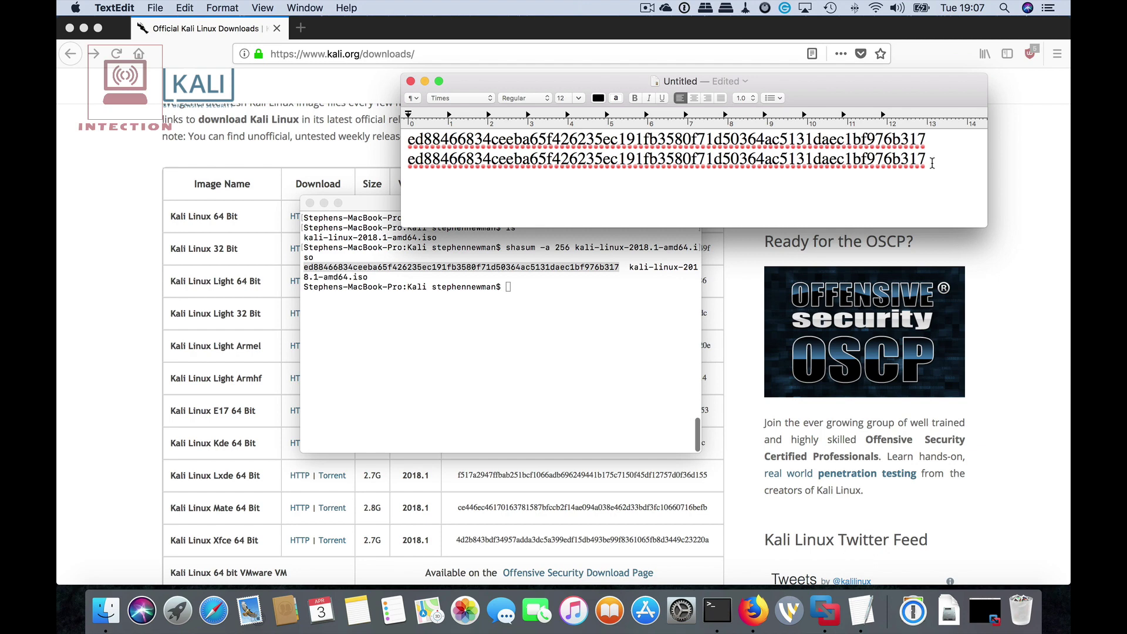
pyautogui.click(411, 81)
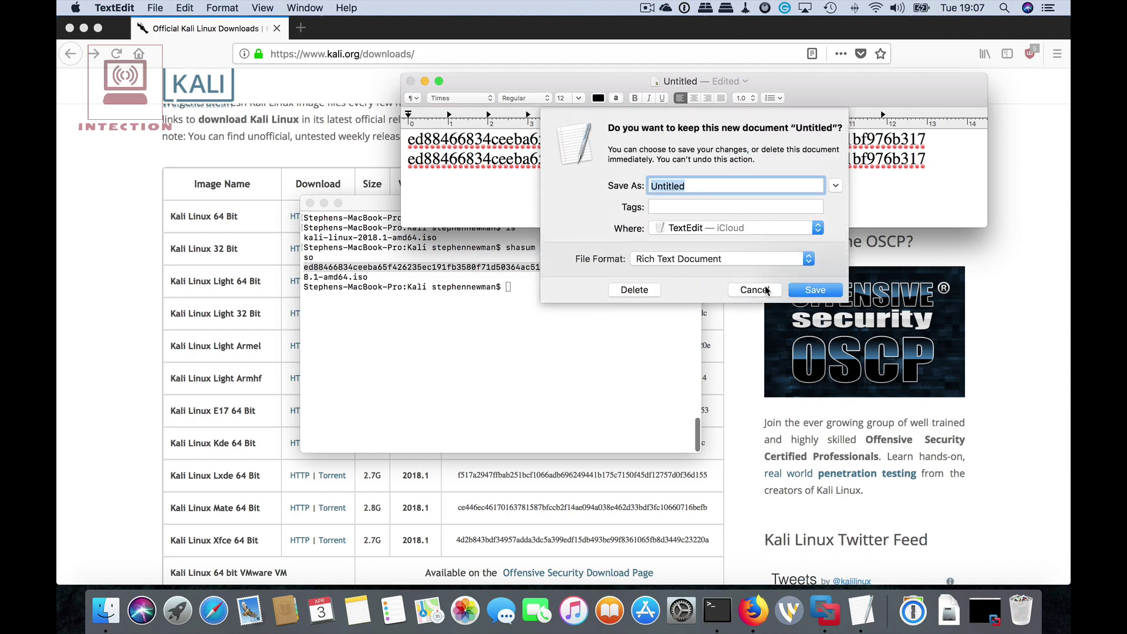
# Discard the unsaved note, exit the bash session, close Terminal and show the desktop.
pyautogui.click(629, 290)
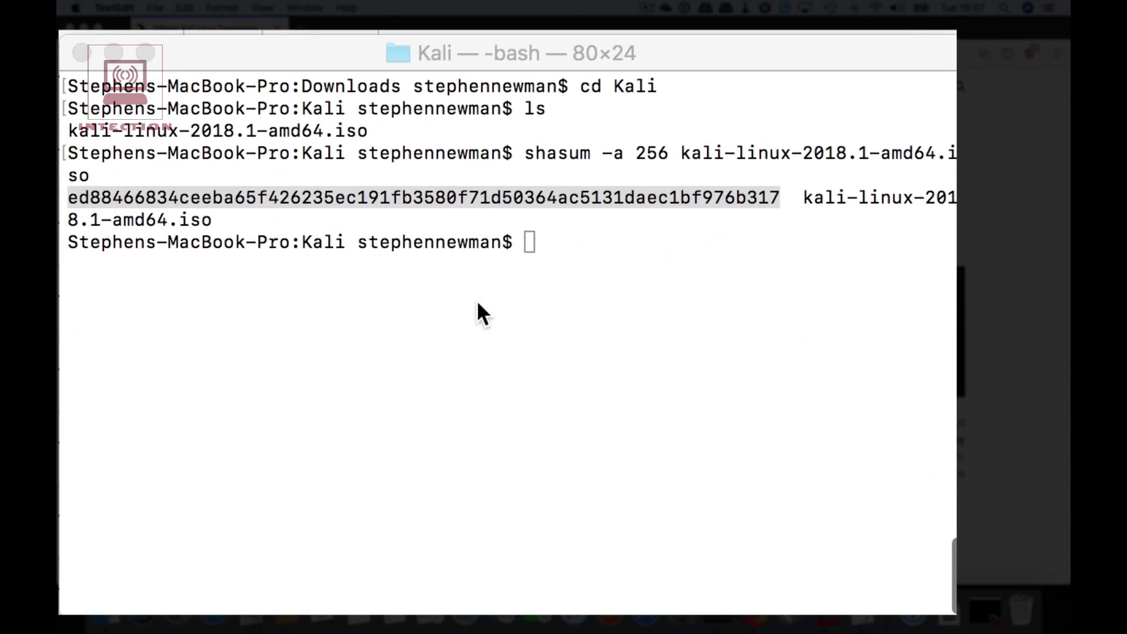
pyautogui.click(599, 239)
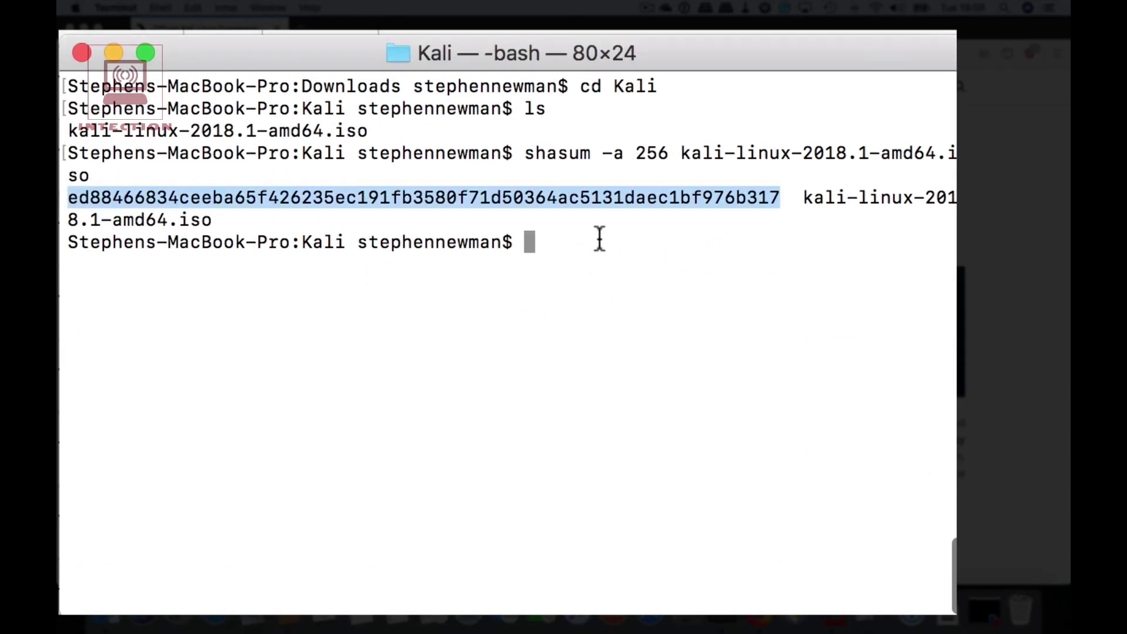
pyautogui.write('exit')
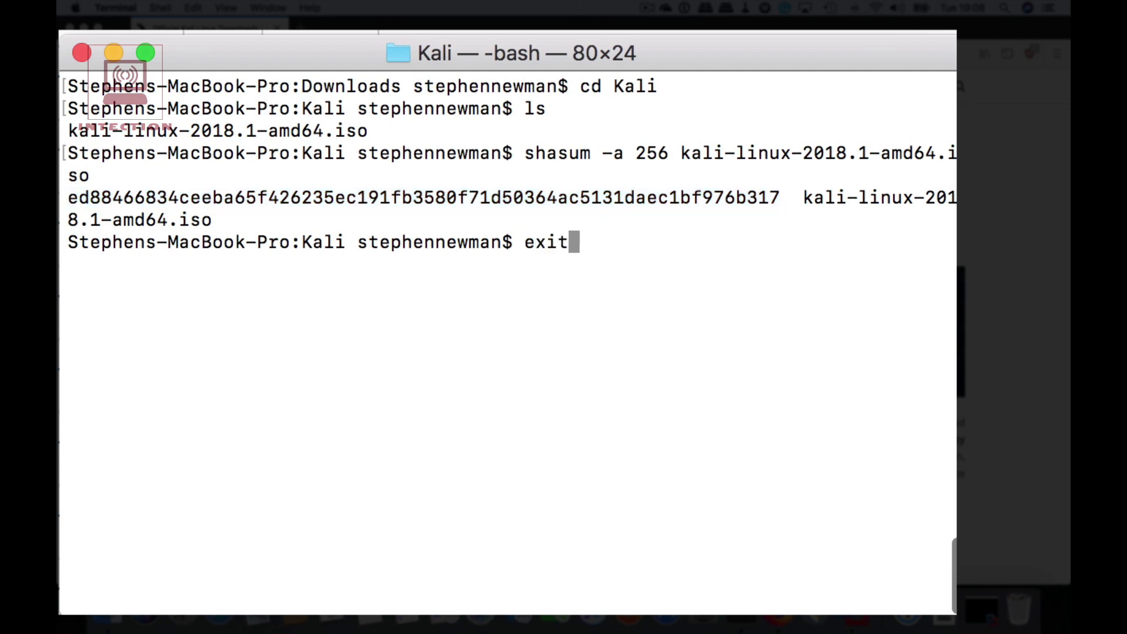
pyautogui.press('Return')
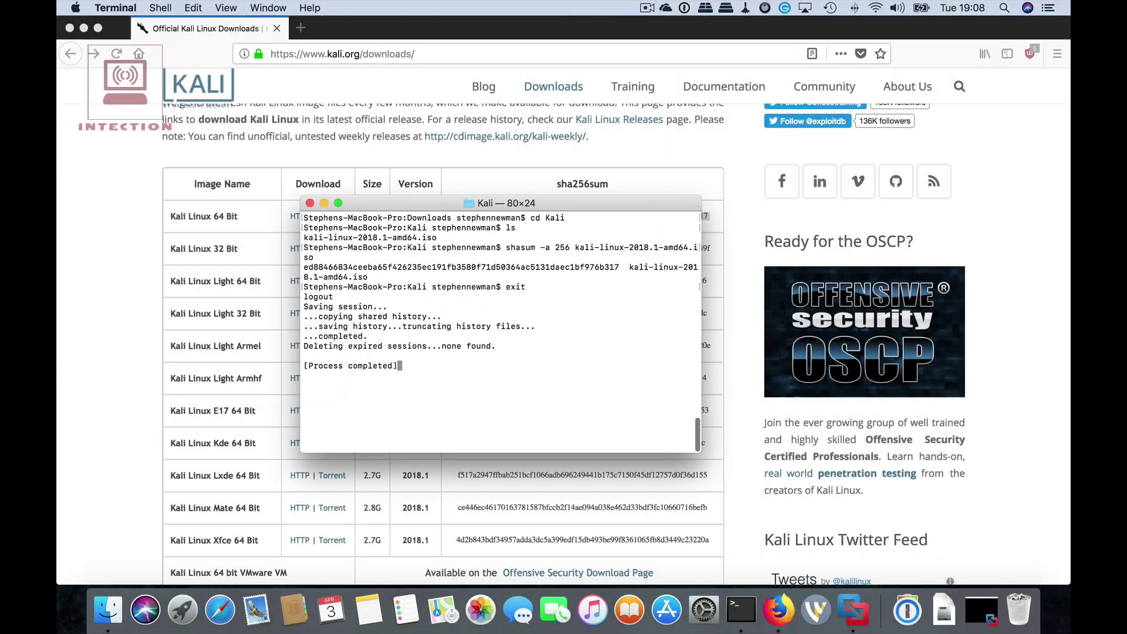
pyautogui.click(310, 203)
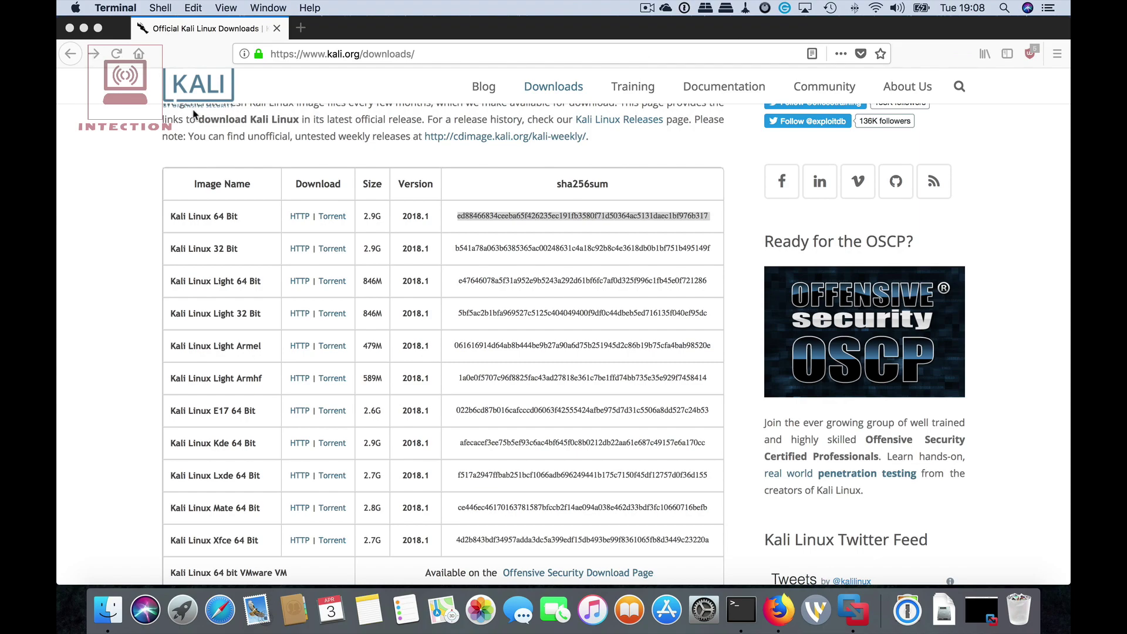
pyautogui.press('F11')
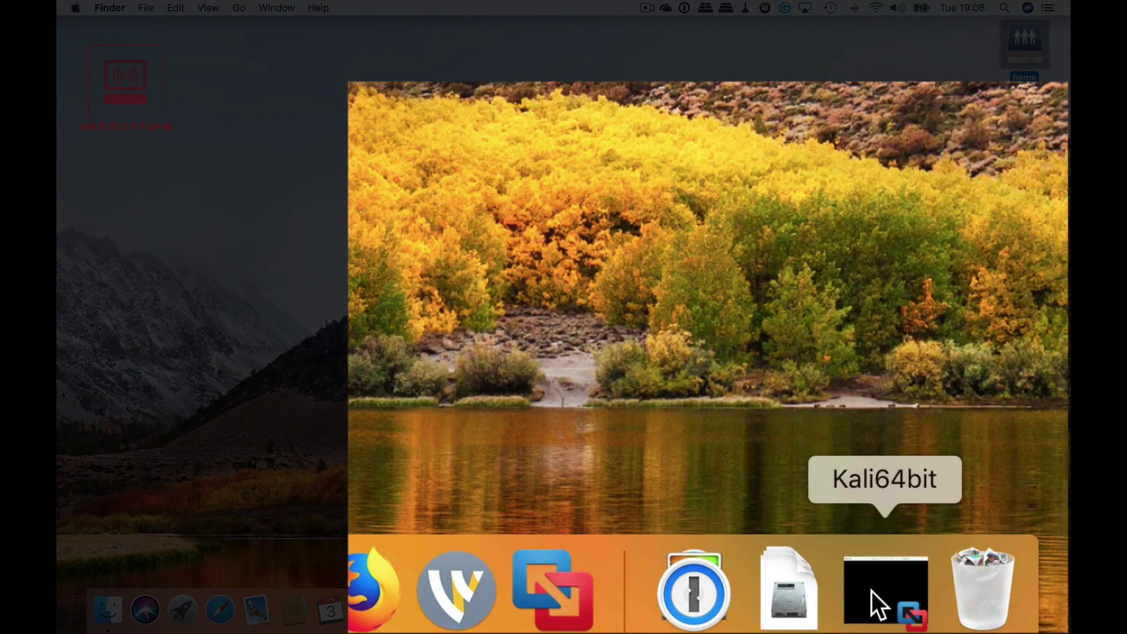
# Start a New virtual machine from the VMware Fusion Library and open a Finder home window.
pyautogui.rightClick(541, 603)
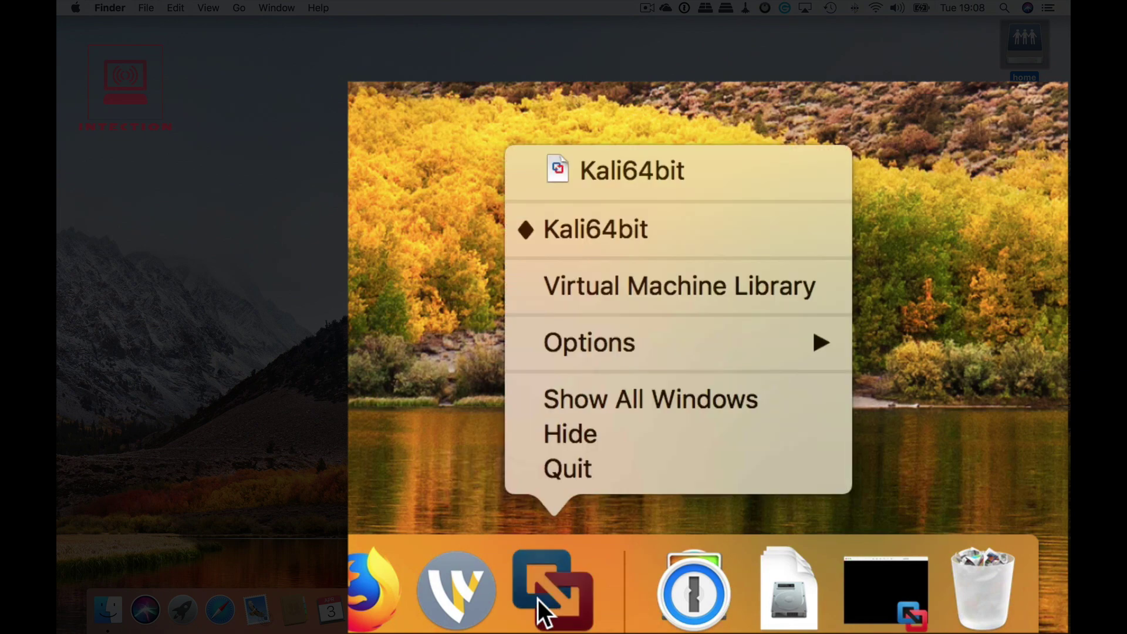
pyautogui.click(691, 286)
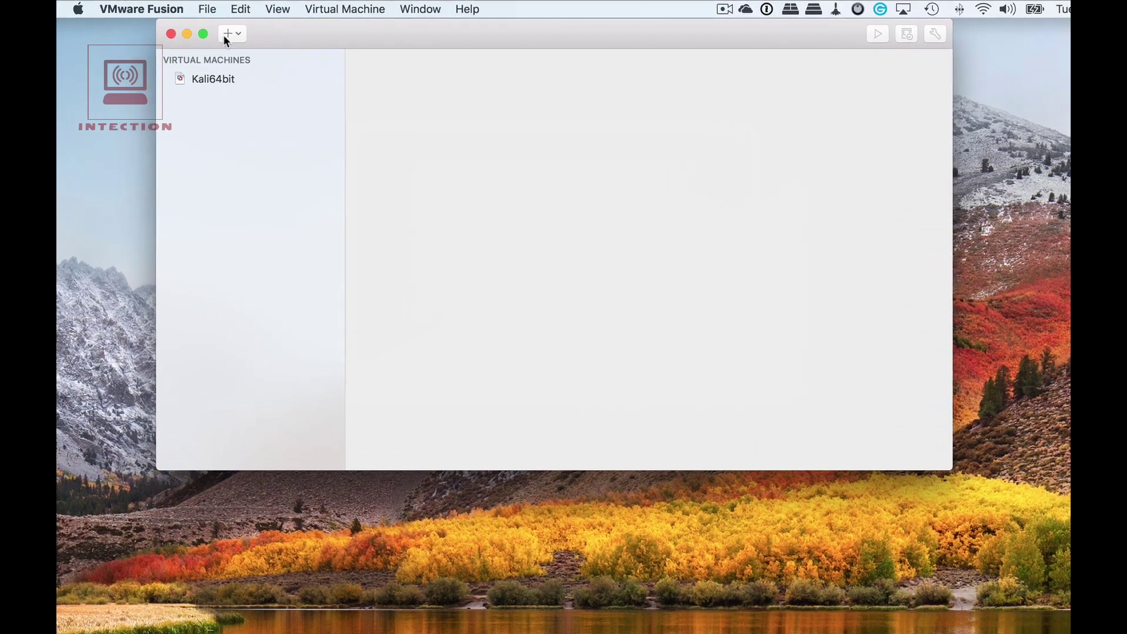
pyautogui.click(205, 30)
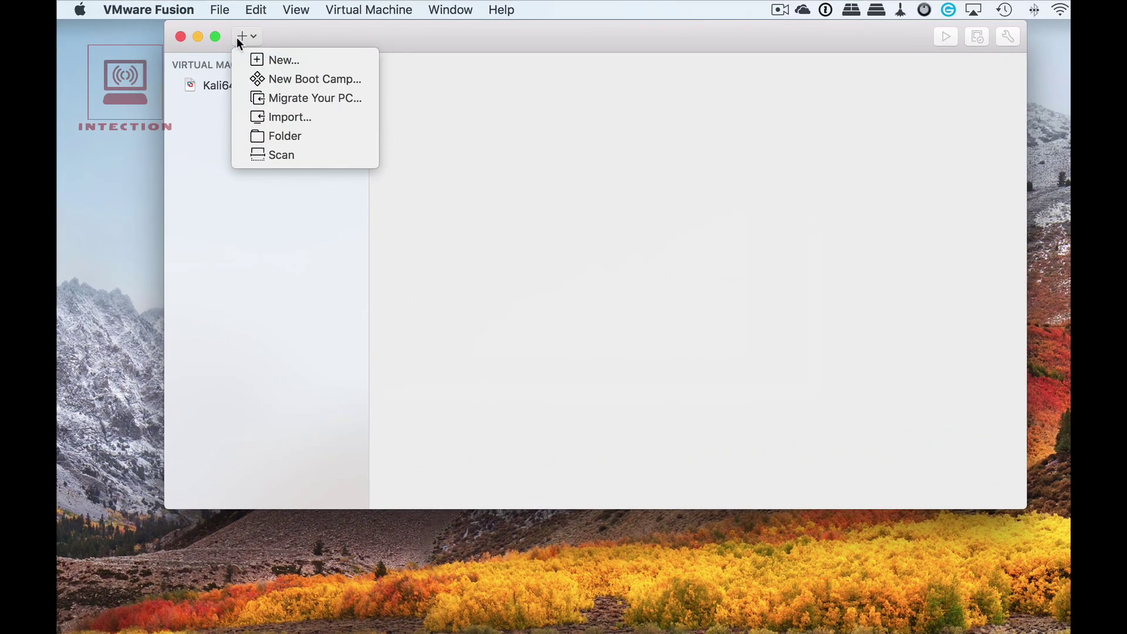
pyautogui.click(274, 61)
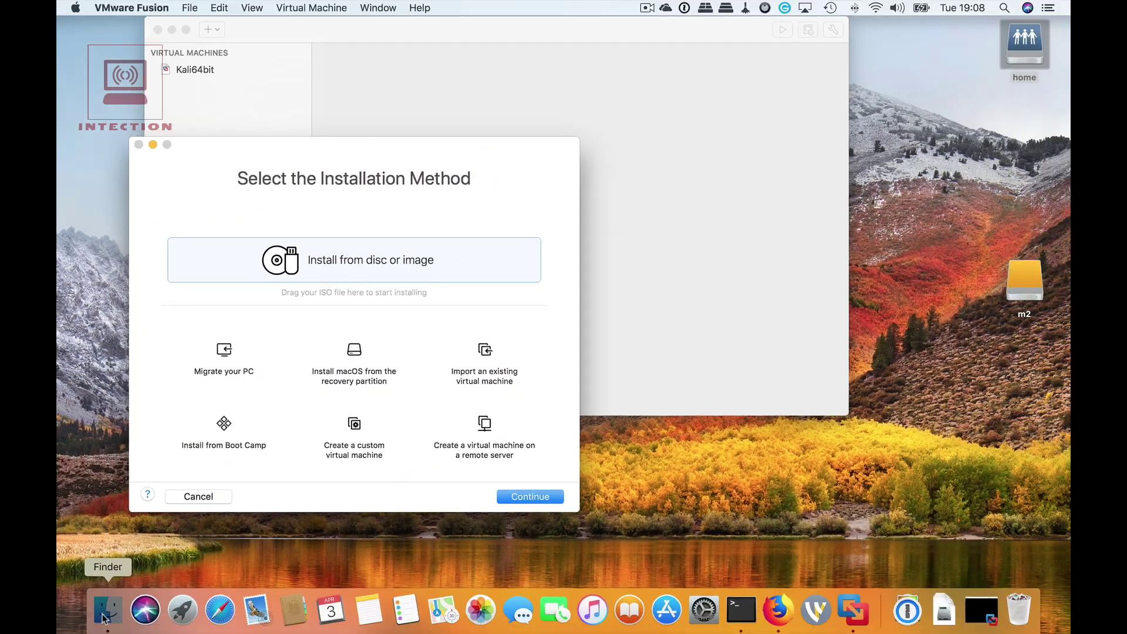
pyautogui.click(108, 611)
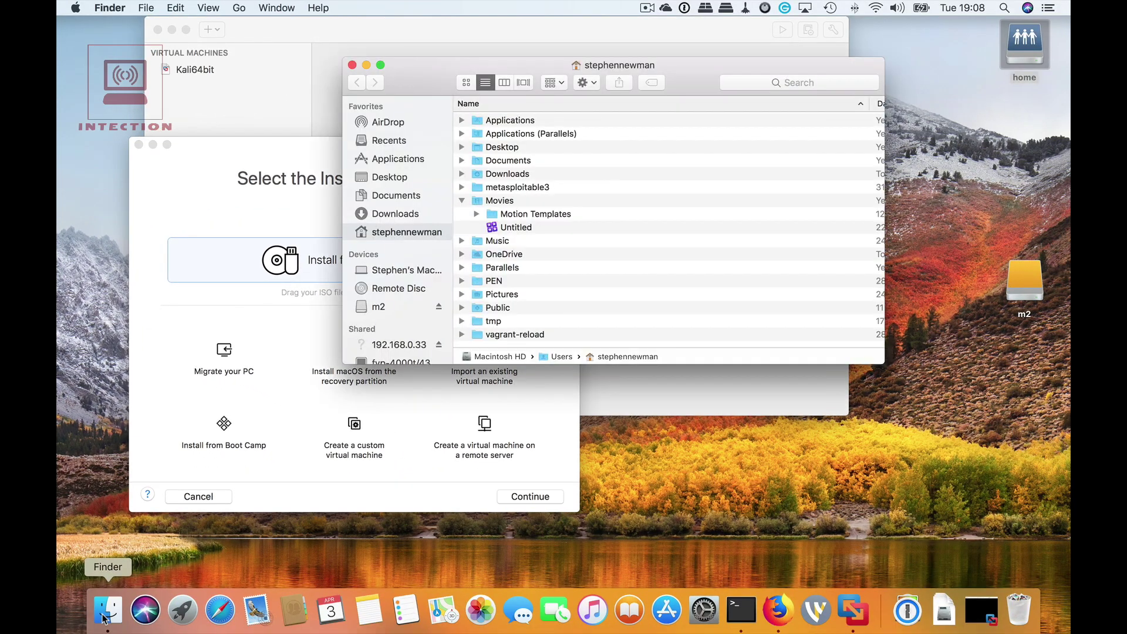
# Drag kali-linux-2018.1-amd64.iso from Downloads > Kali onto the wizard as the install image.
pyautogui.click(461, 174)
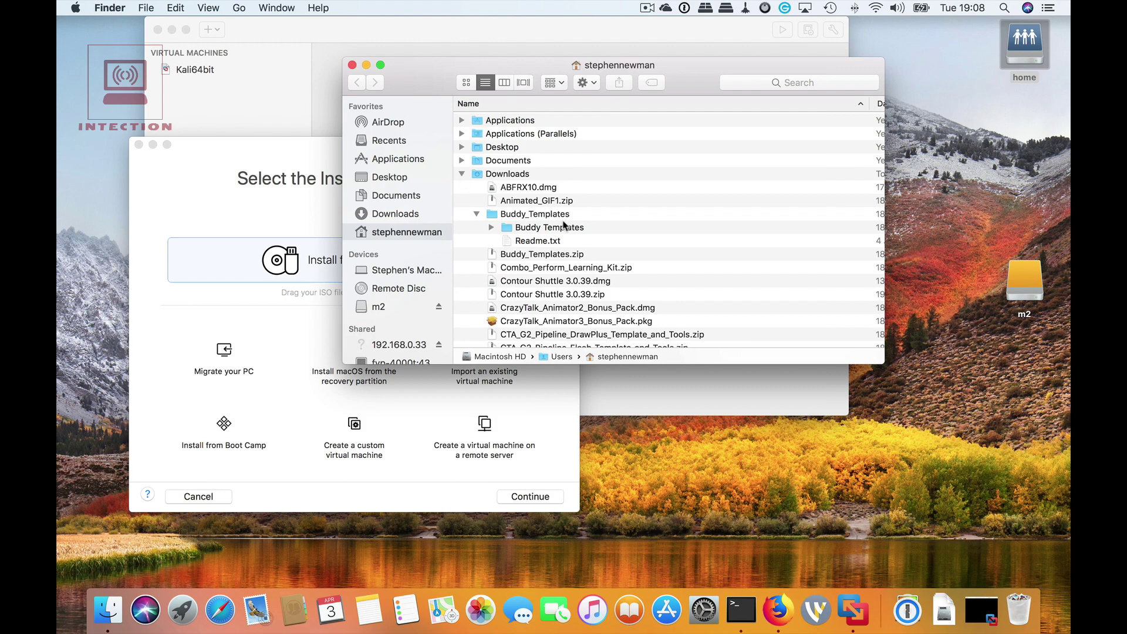
pyautogui.scroll(-15, 529, 250)
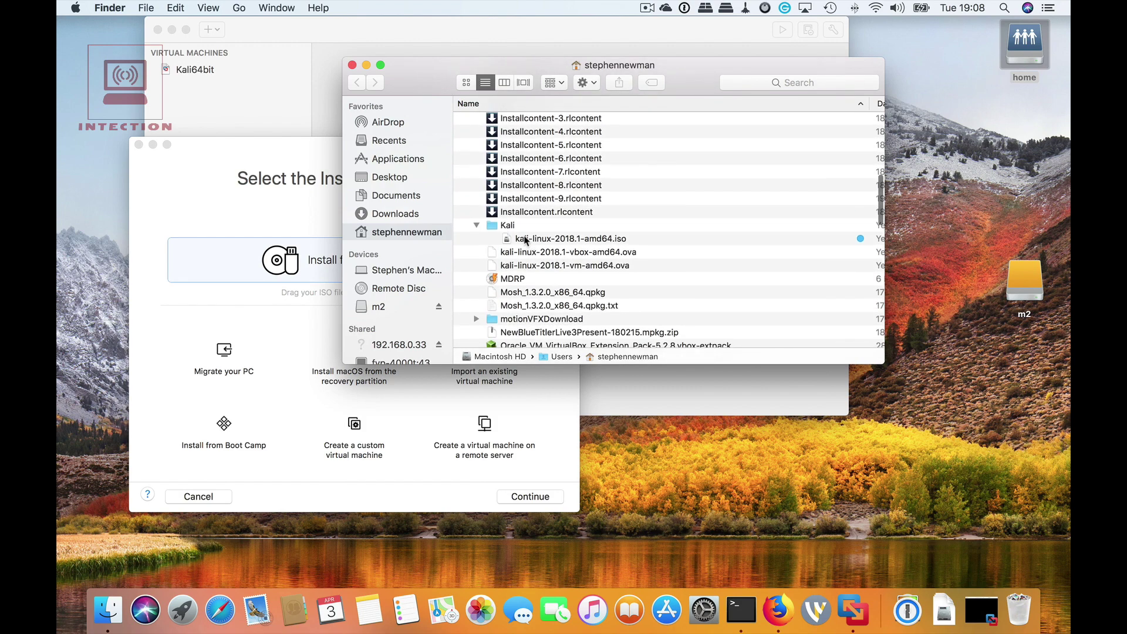
pyautogui.doubleClick(509, 225)
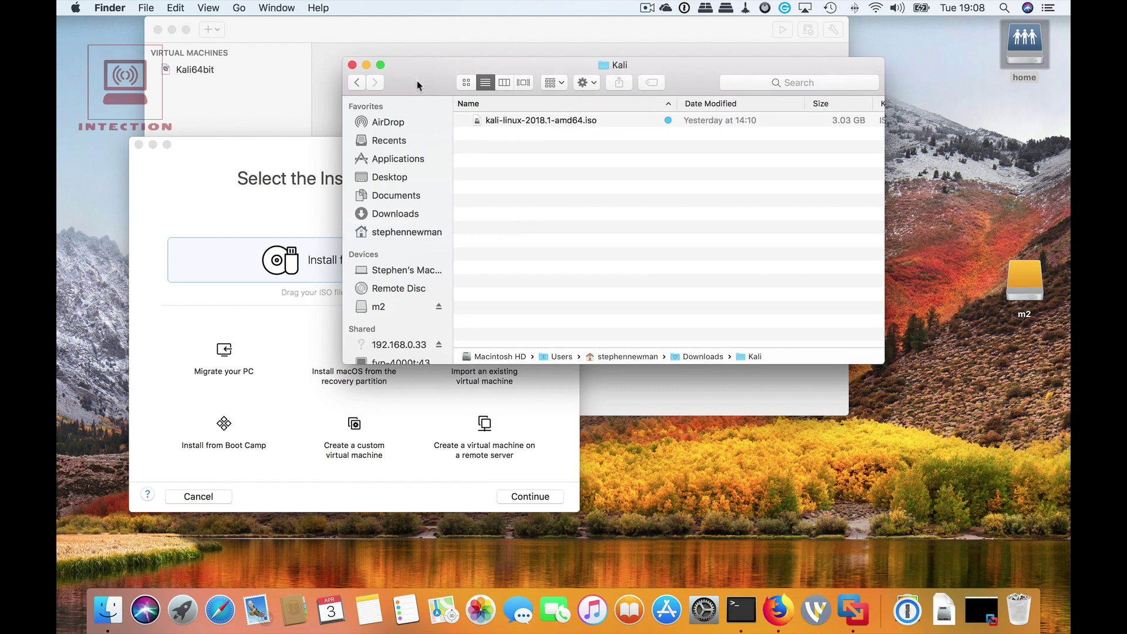
pyautogui.moveTo(424, 82); pyautogui.dragTo(610, 40)
pyautogui.click(694, 80)
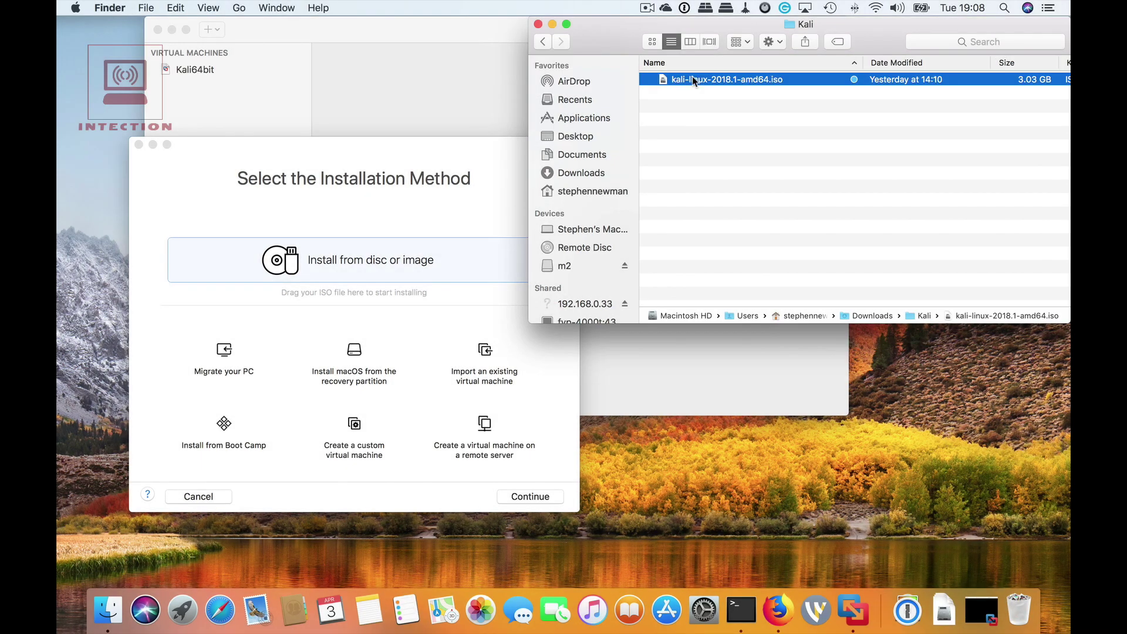
pyautogui.moveTo(693, 80); pyautogui.dragTo(310, 262)
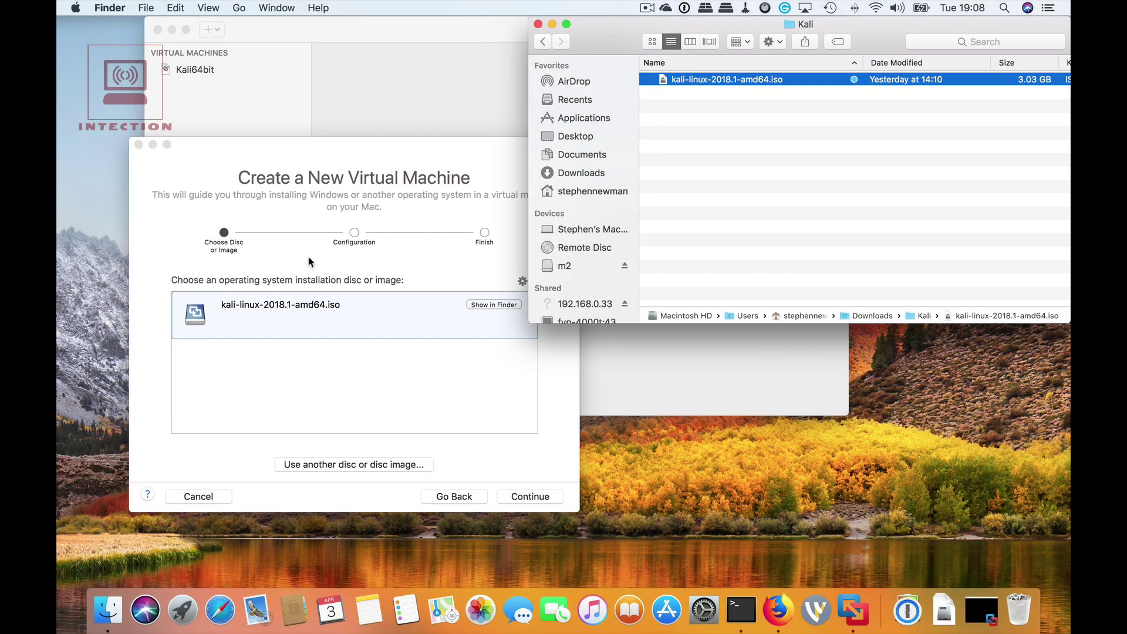
pyautogui.click(537, 23)
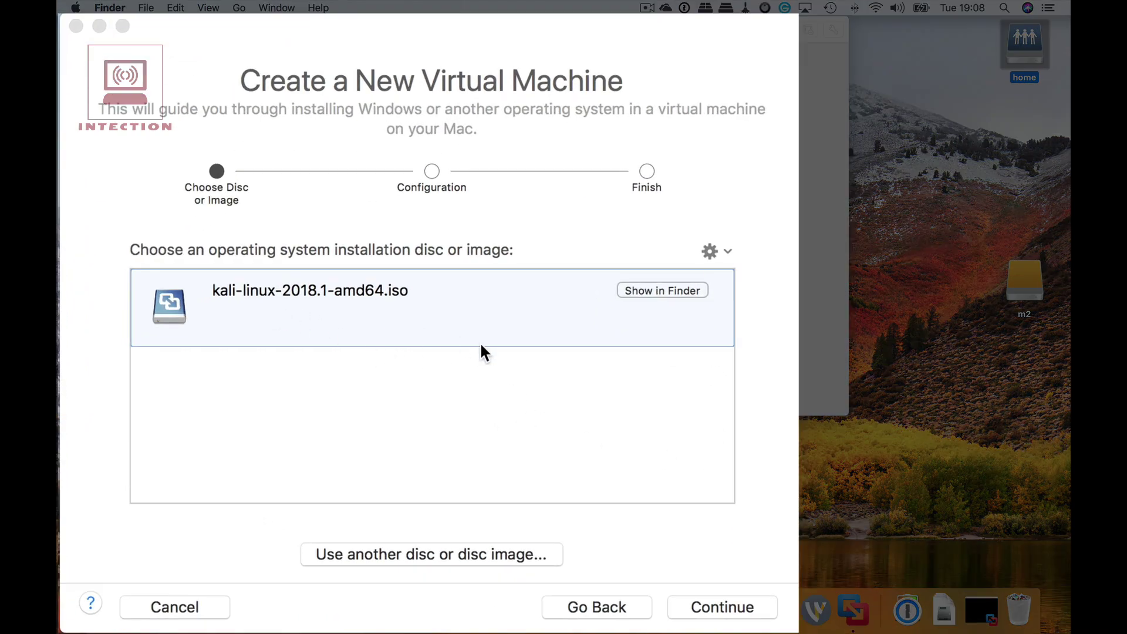
# Choose Linux > Debian 9.x 64-bit as the new VM's guest operating system.
pyautogui.click(732, 603)
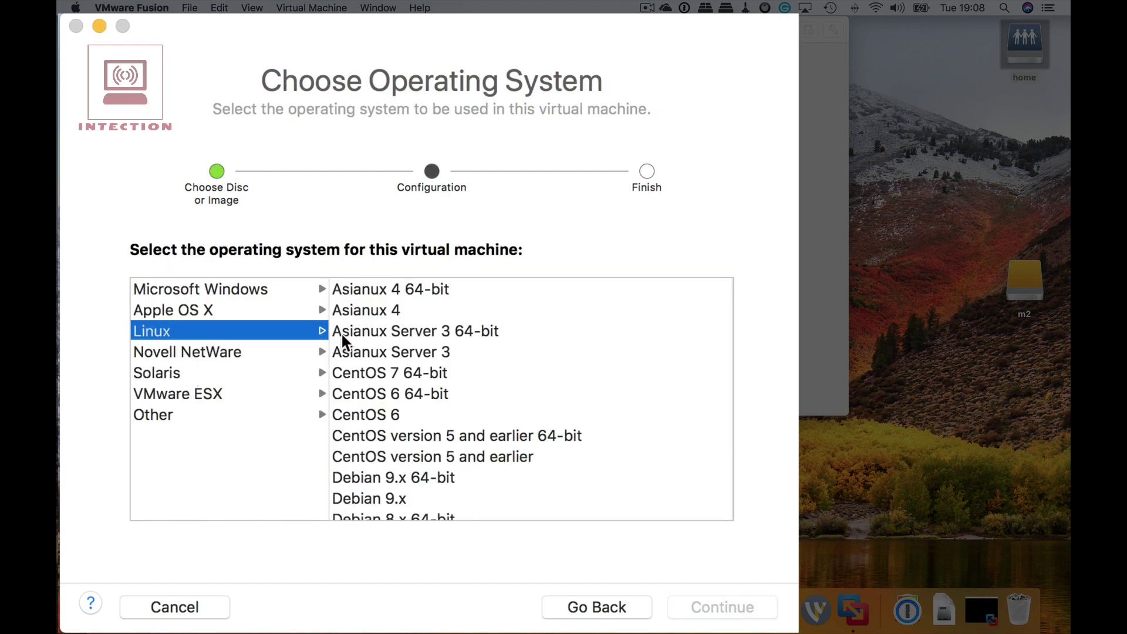
pyautogui.scroll(-5, 456, 431)
pyautogui.scroll(2, 455, 432)
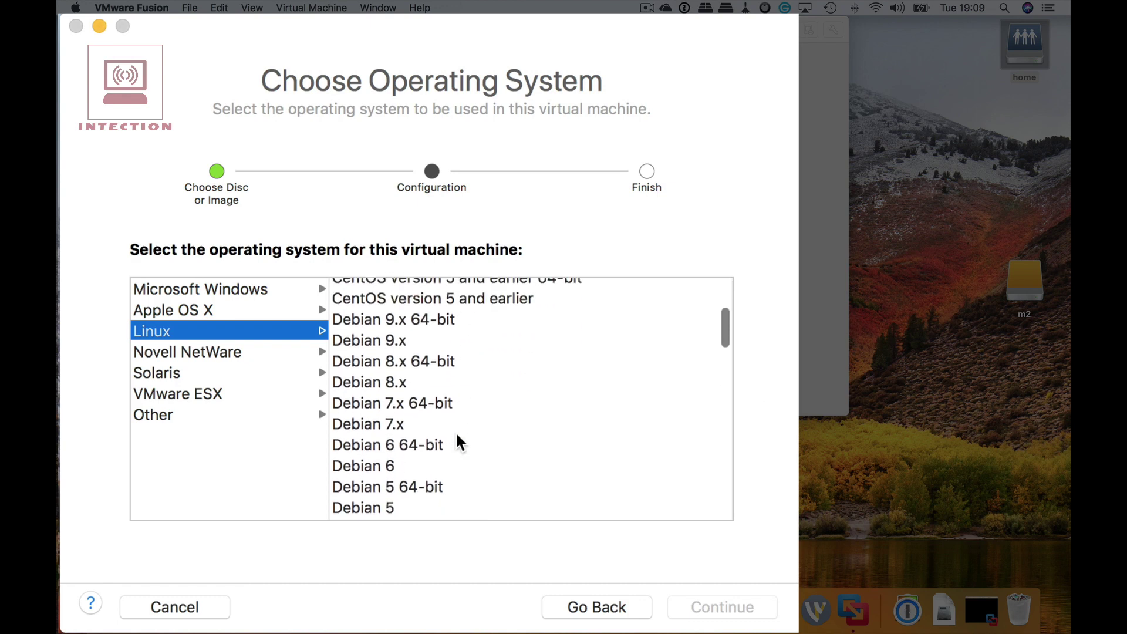
pyautogui.click(421, 326)
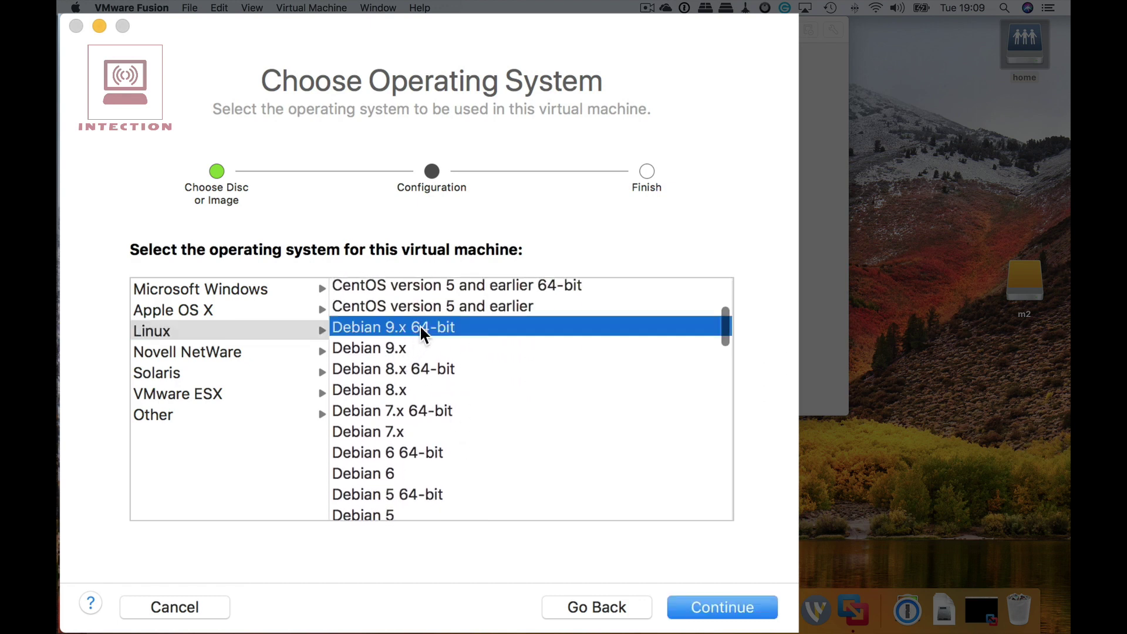
pyautogui.click(723, 610)
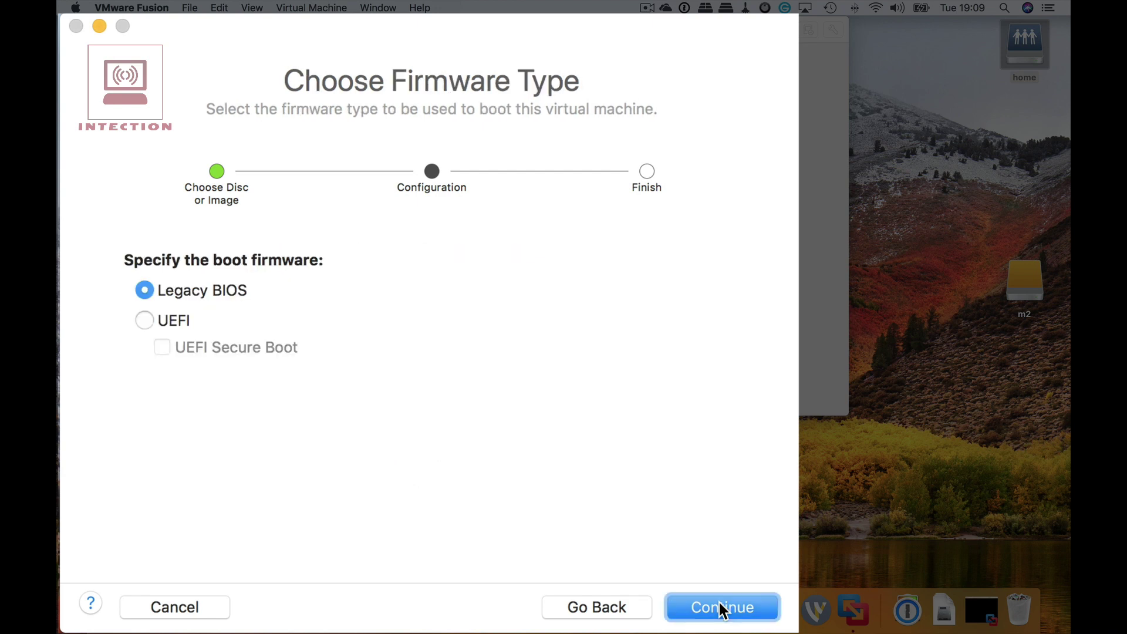
# Keep Legacy BIOS firmware, customize settings, and name the VM KaliLinuxVM.
pyautogui.click(723, 610)
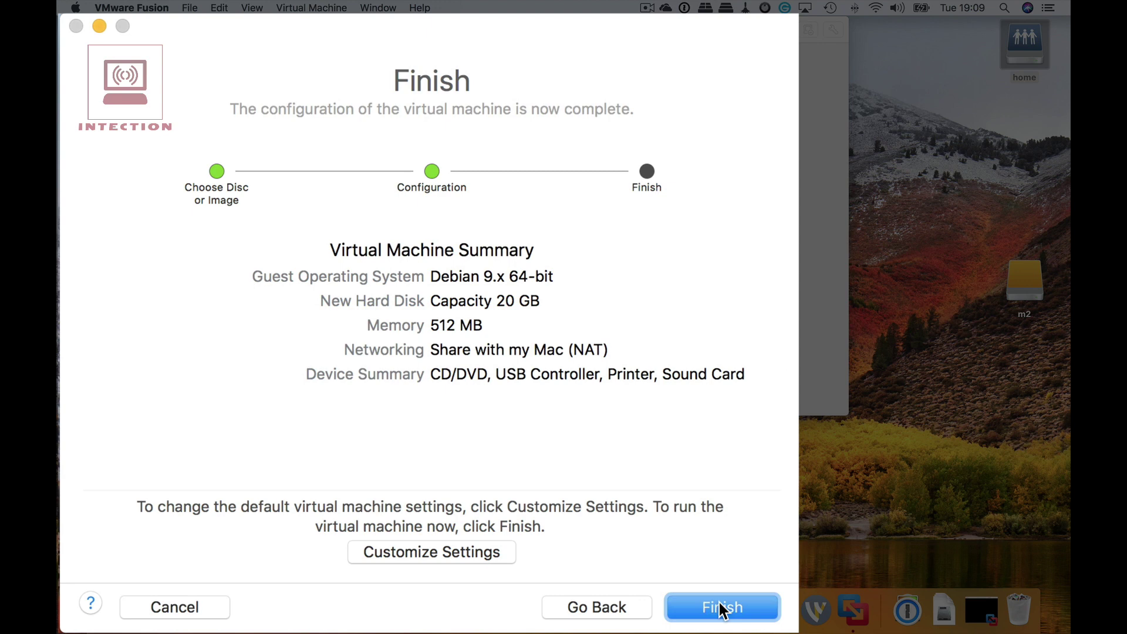
pyautogui.click(460, 543)
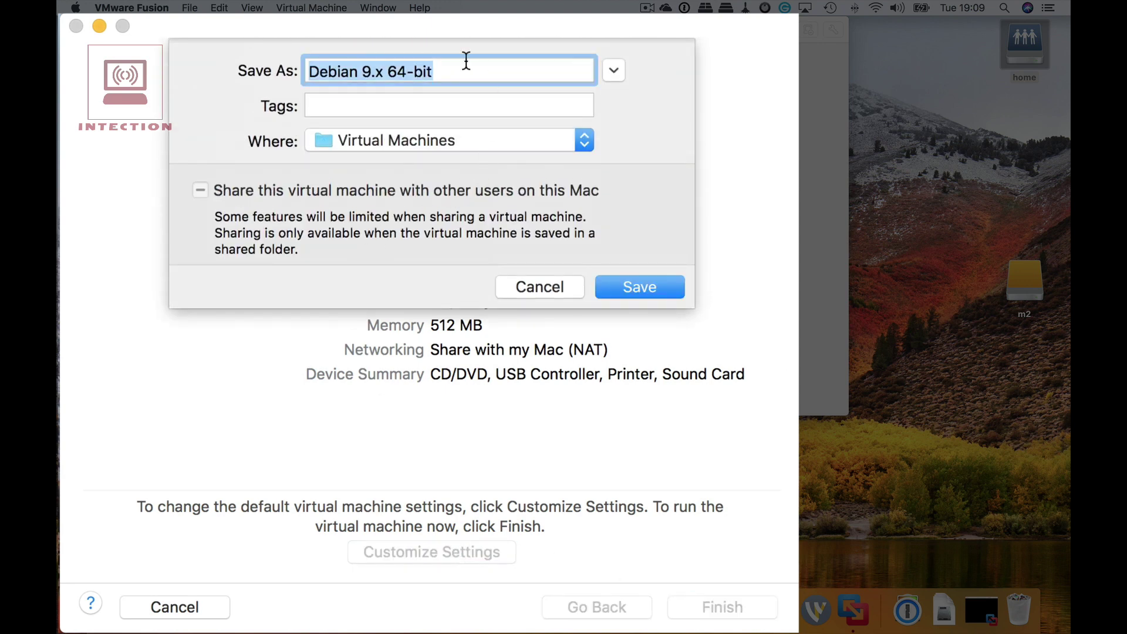
pyautogui.moveTo(464, 67); pyautogui.dragTo(256, 57)
pyautogui.write('Kali')
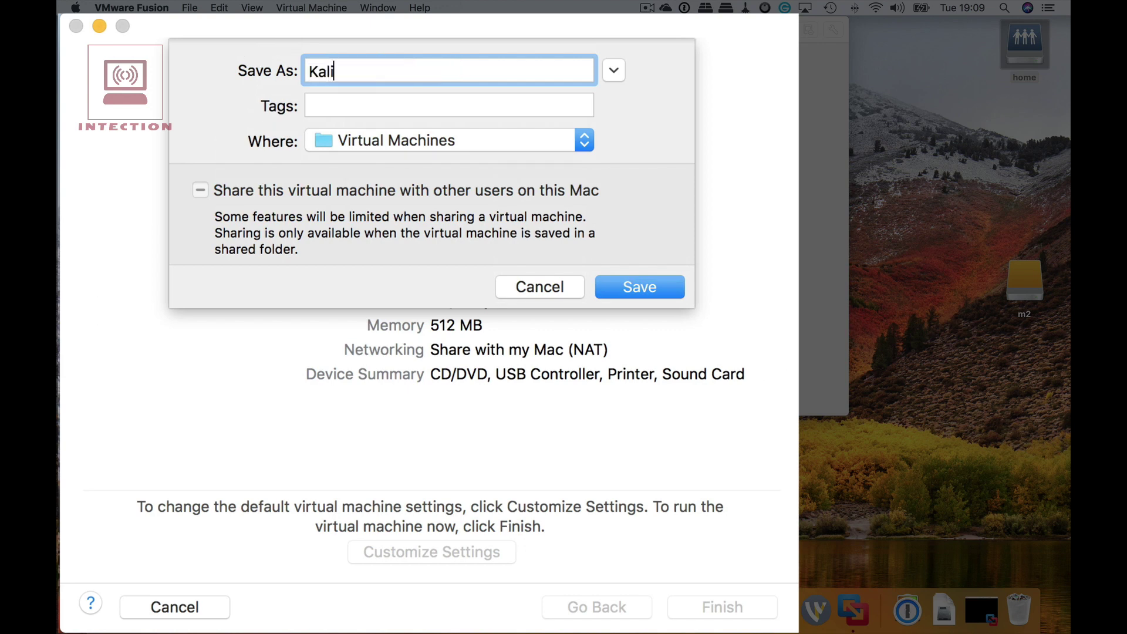
pyautogui.write('LinuxVM')
# Save the virtual machine as KaliLinuxVM and review its general information.
pyautogui.click(625, 290)
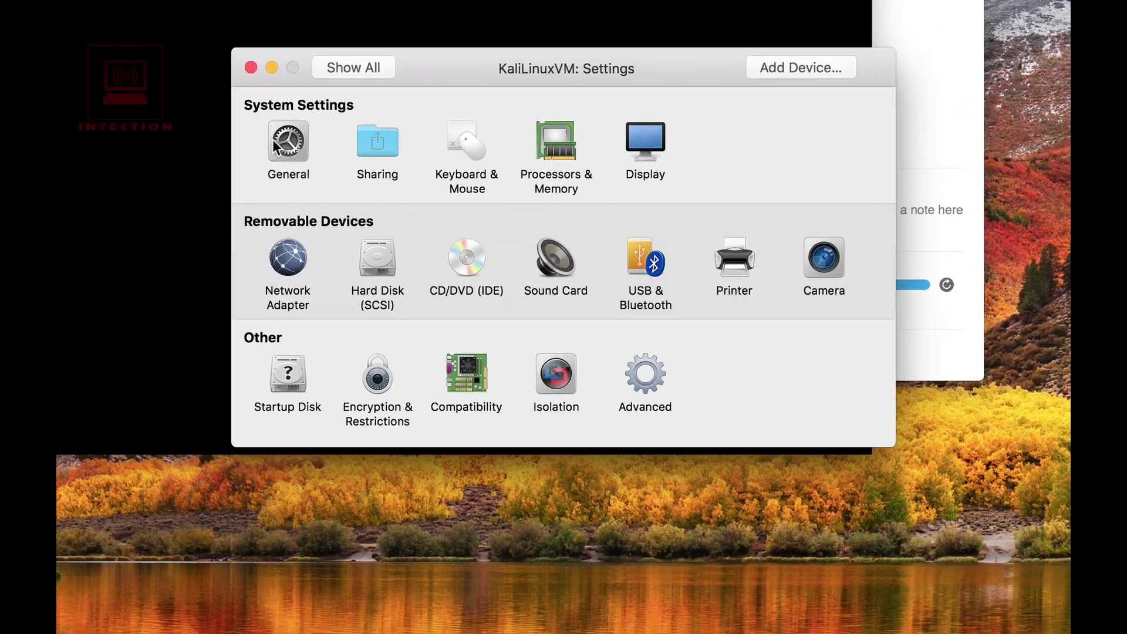
pyautogui.click(291, 153)
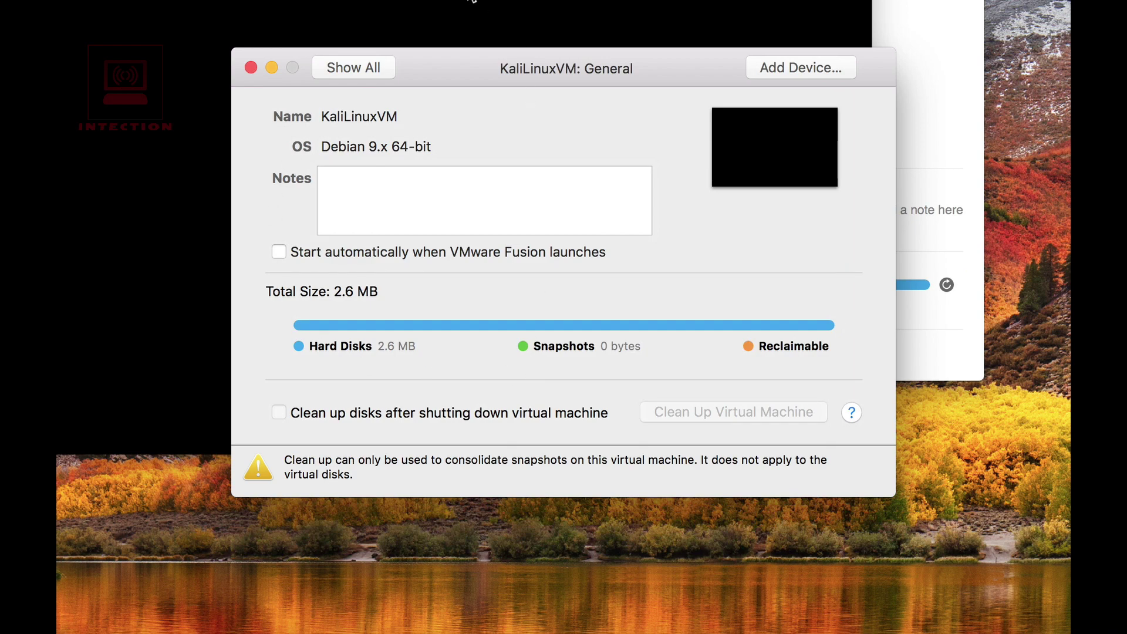
pyautogui.click(361, 69)
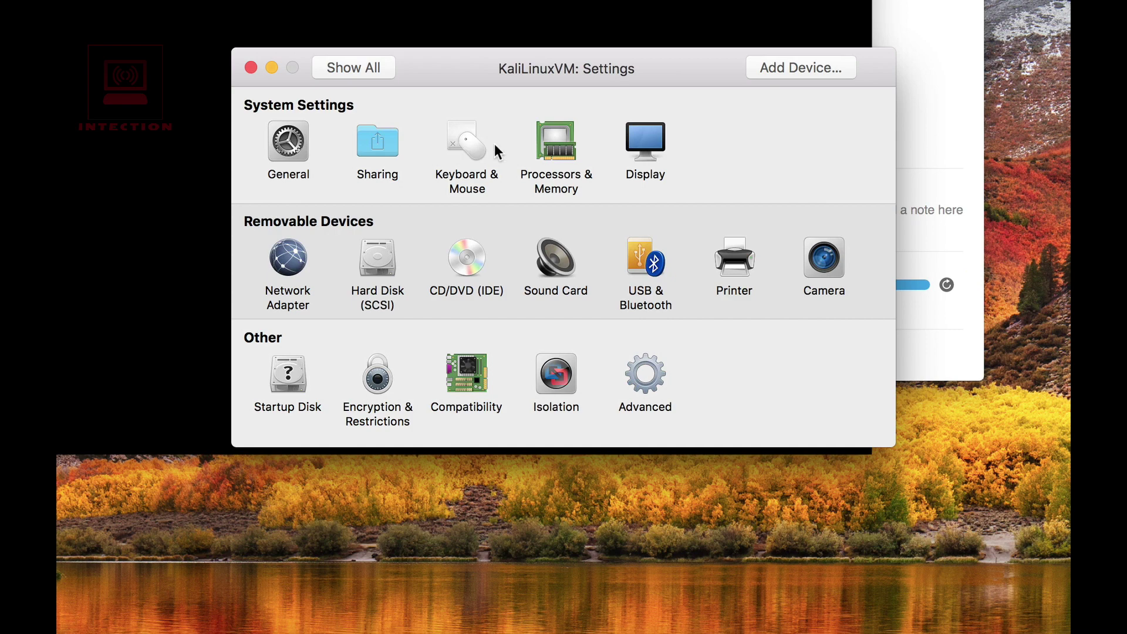
# Give the VM 2 processor cores and 2048 MB of memory.
pyautogui.click(558, 145)
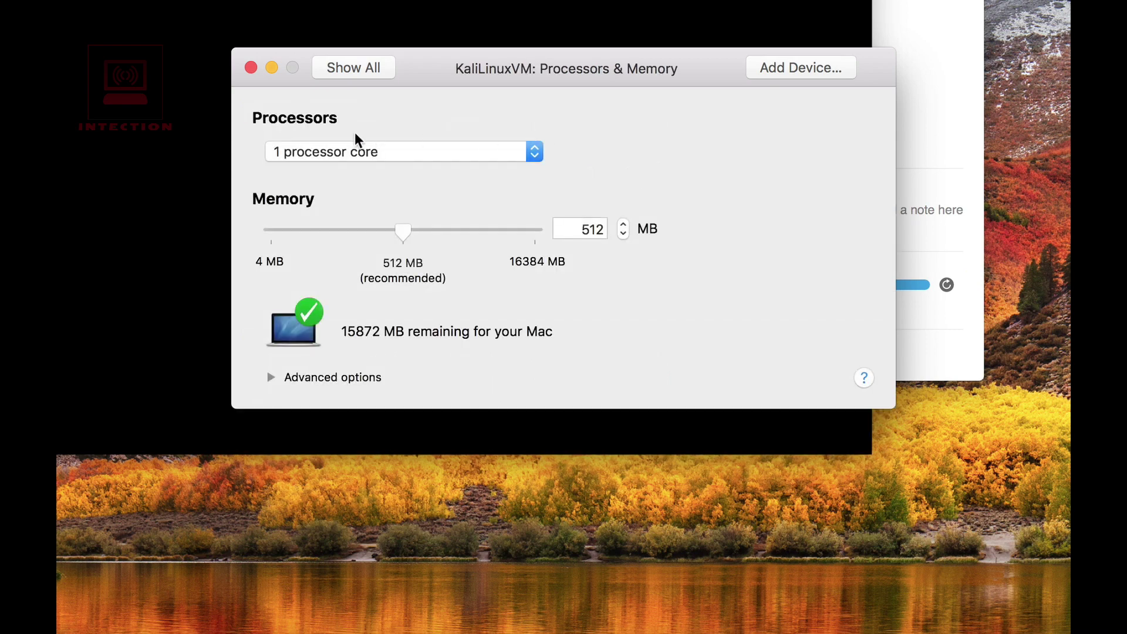
pyautogui.click(535, 153)
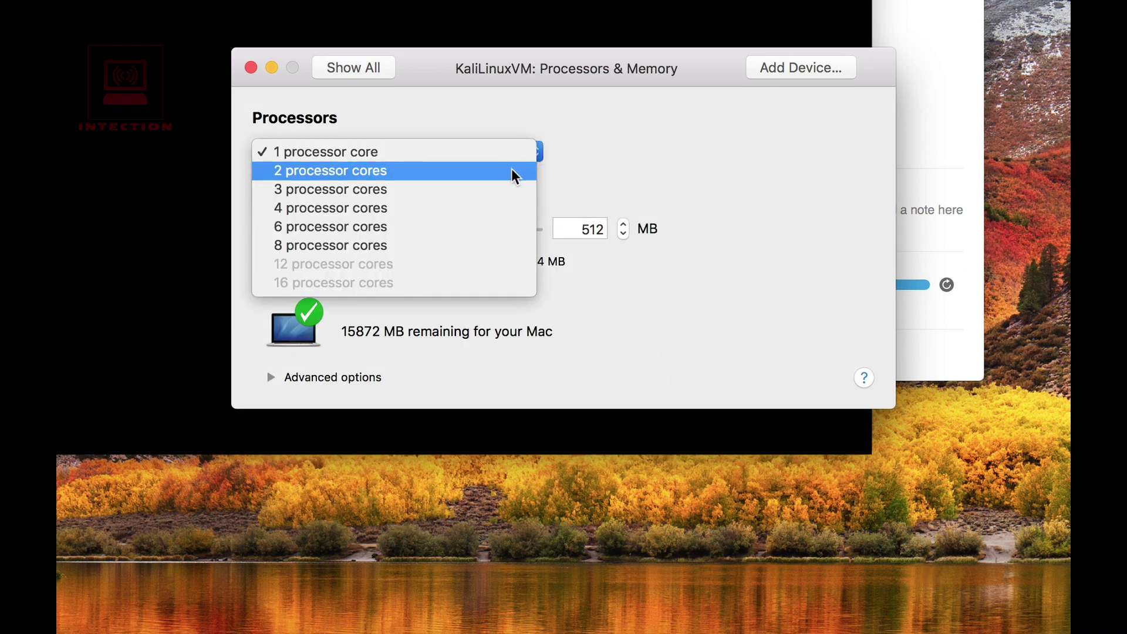
pyautogui.click(513, 170)
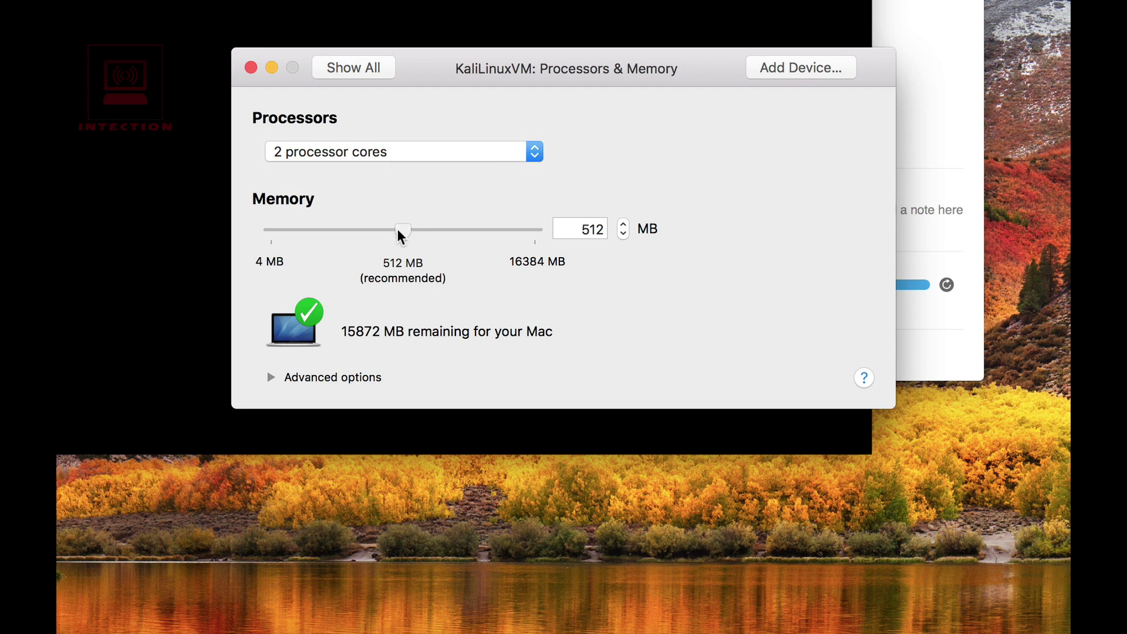
pyautogui.moveTo(399, 233); pyautogui.dragTo(479, 229)
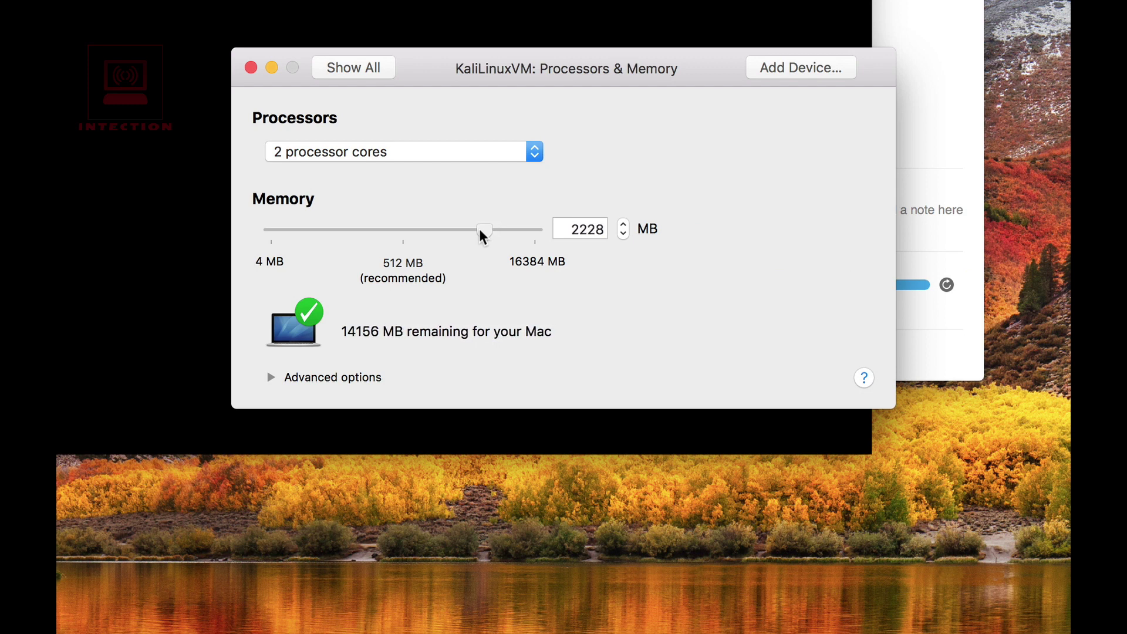
pyautogui.doubleClick(573, 229)
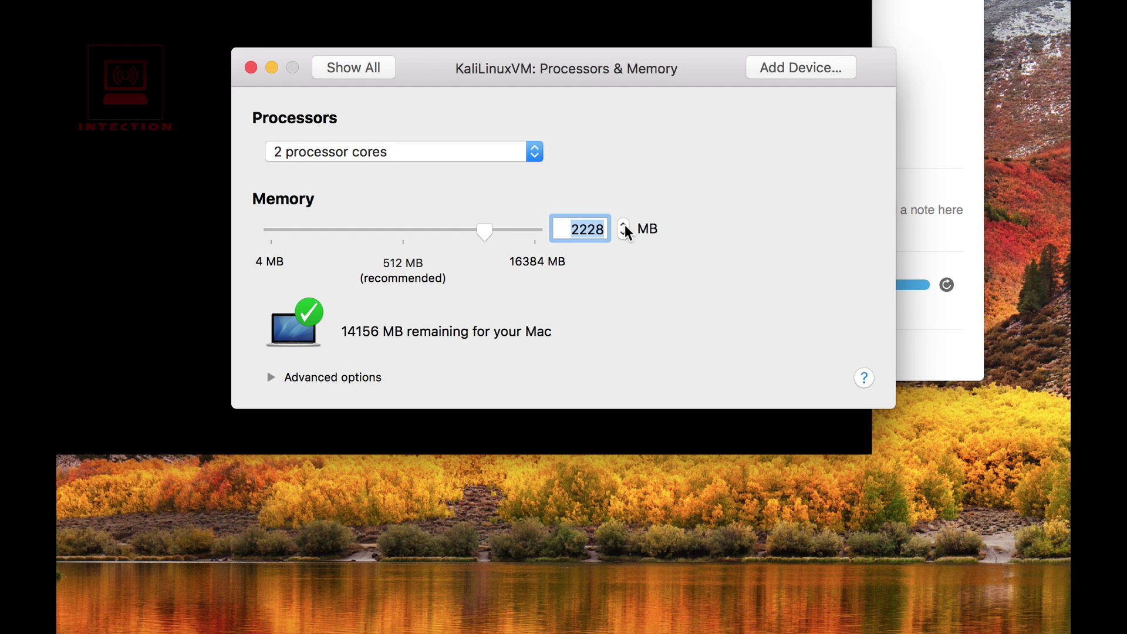
pyautogui.write('2048')
# Turn on Accelerate 3D Graphics in the Display settings.
pyautogui.click(355, 70)
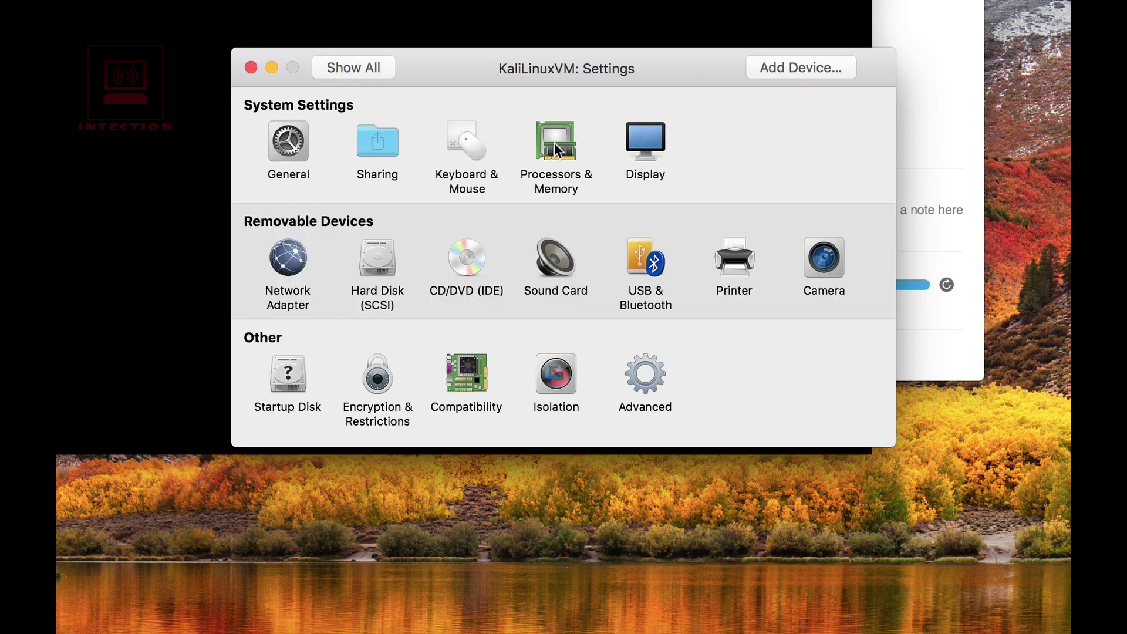
pyautogui.click(650, 145)
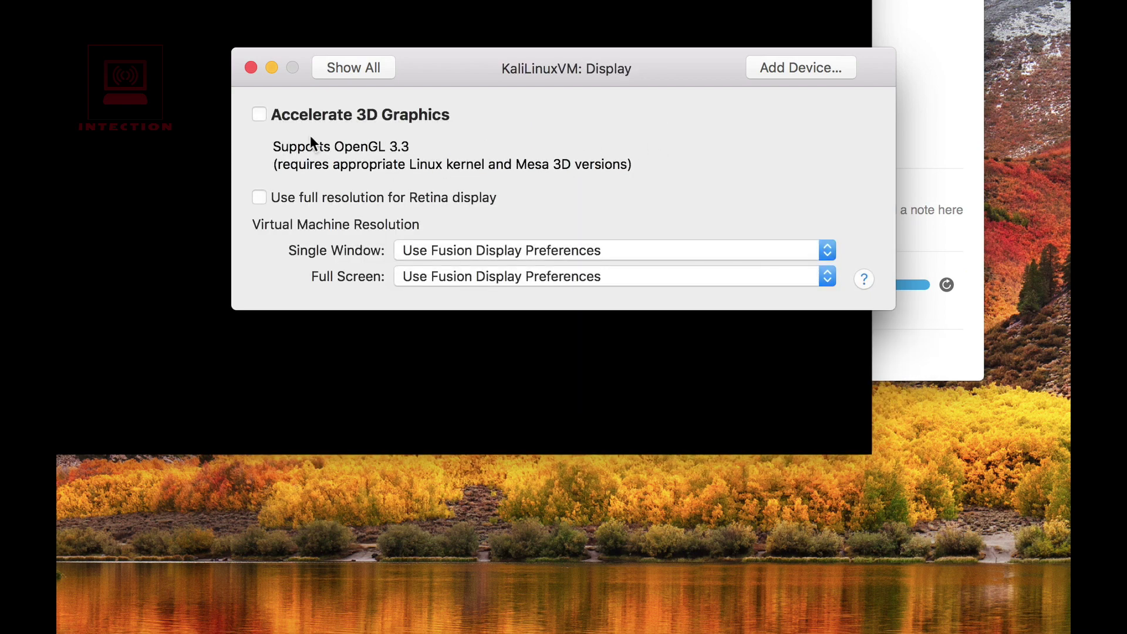
pyautogui.click(259, 109)
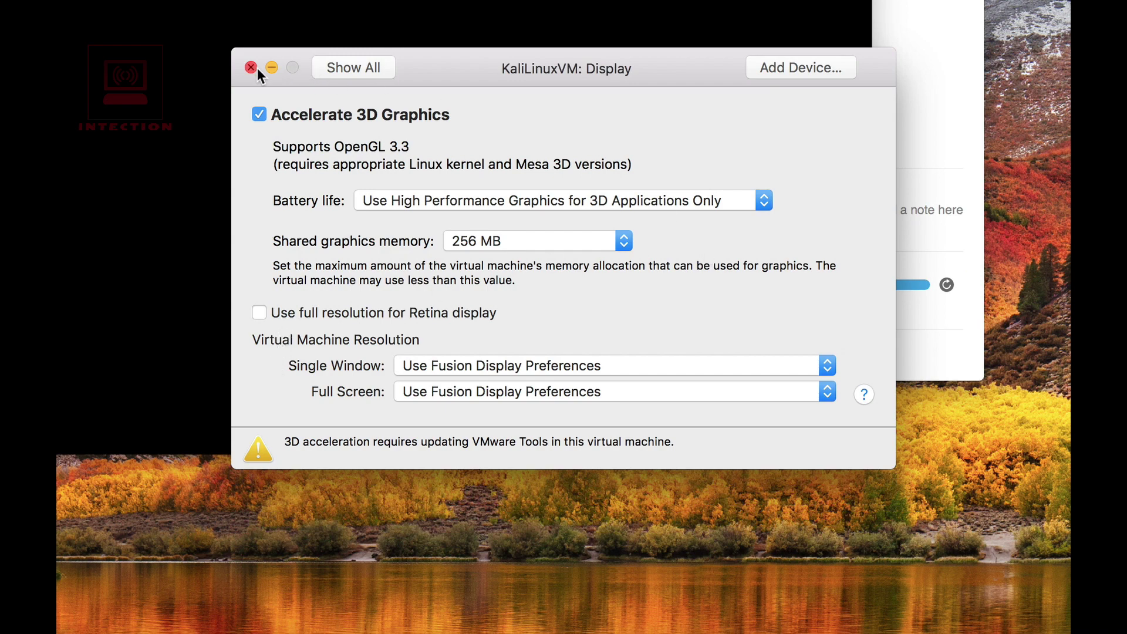
pyautogui.click(341, 67)
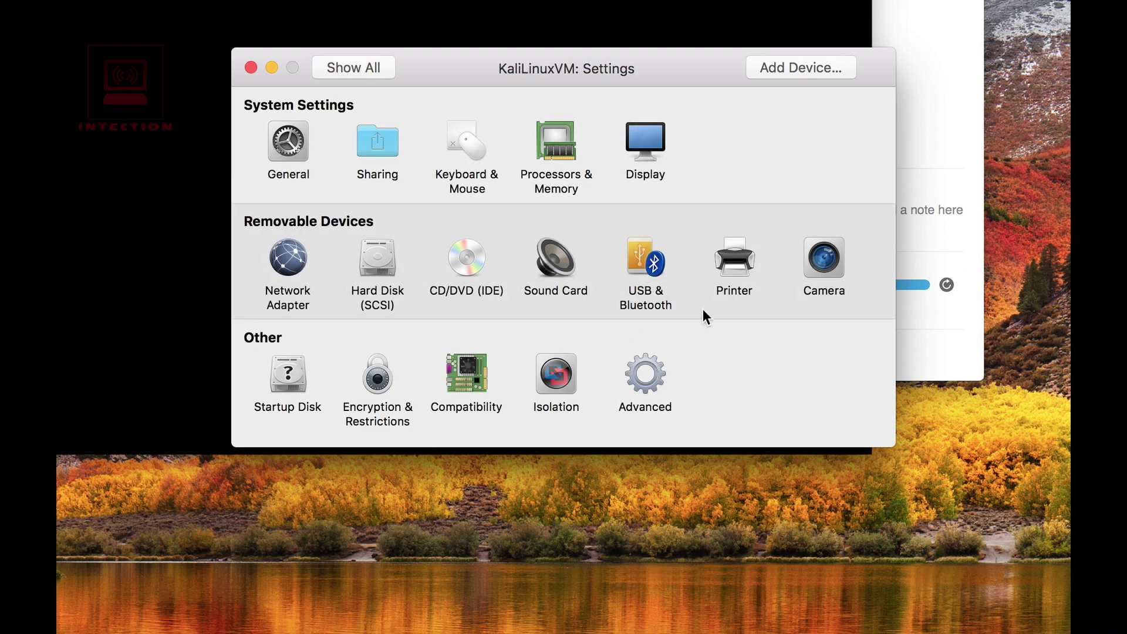
# Review the USB & Bluetooth advanced options, then close the VM settings.
pyautogui.click(636, 253)
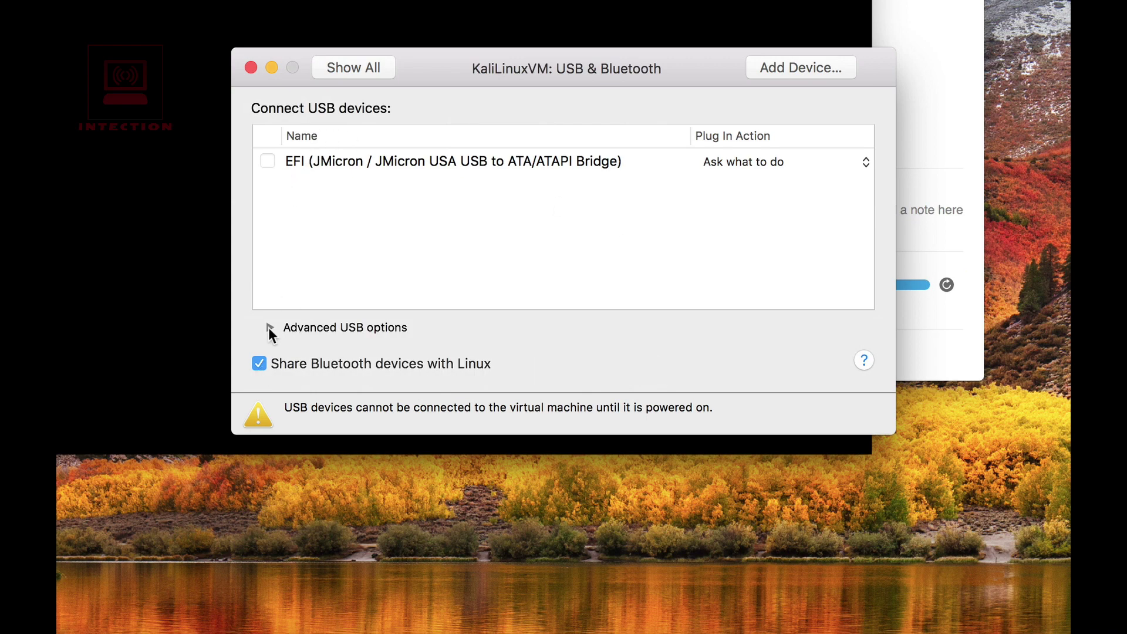
pyautogui.click(270, 327)
pyautogui.click(269, 327)
pyautogui.click(375, 68)
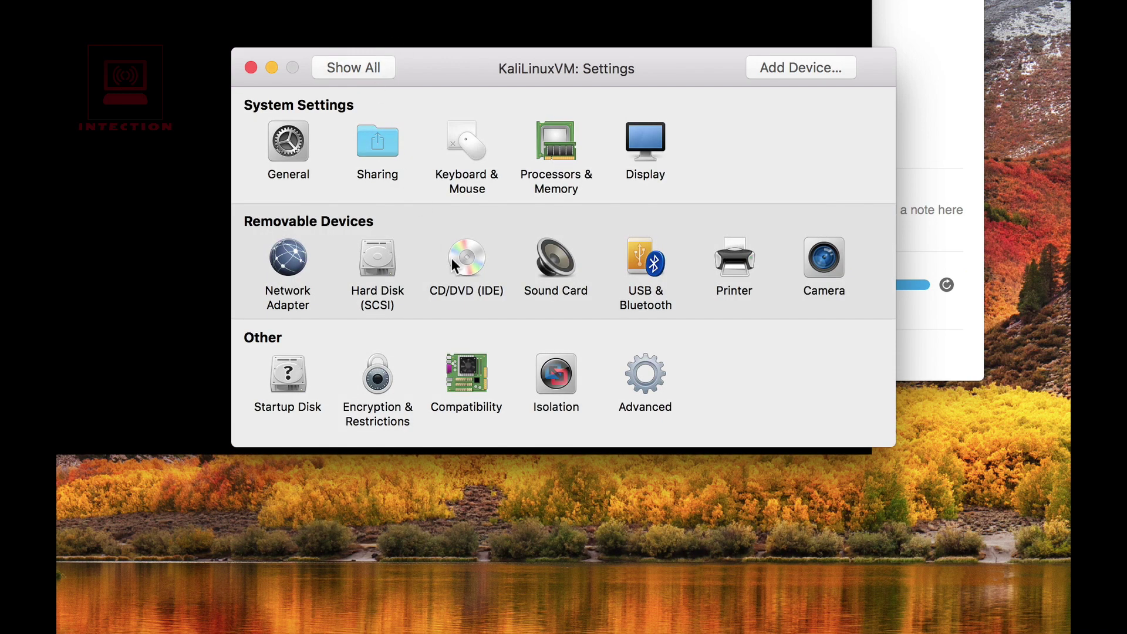
pyautogui.click(252, 68)
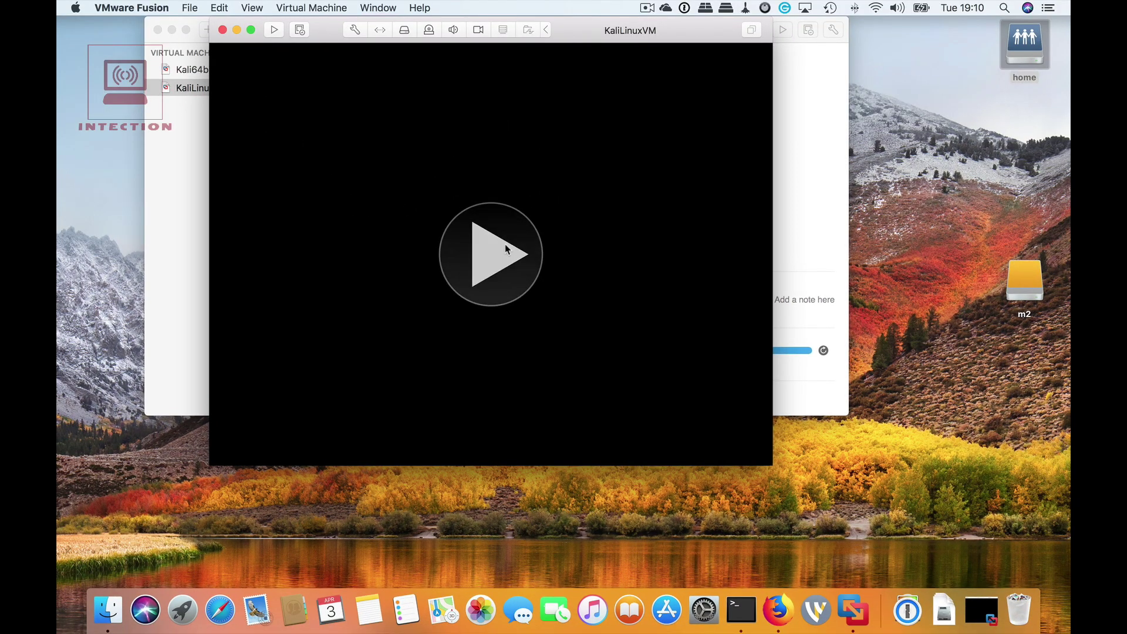
# Power on KaliLinuxVM and enlarge its window to show the boot menu.
pyautogui.click(505, 245)
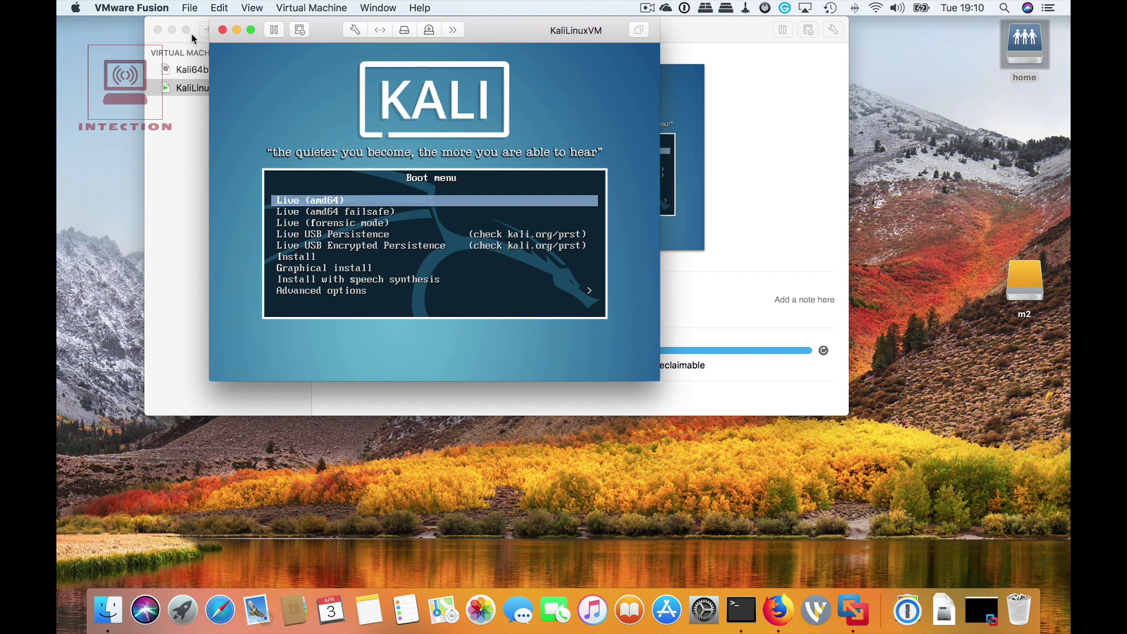
pyautogui.click(172, 30)
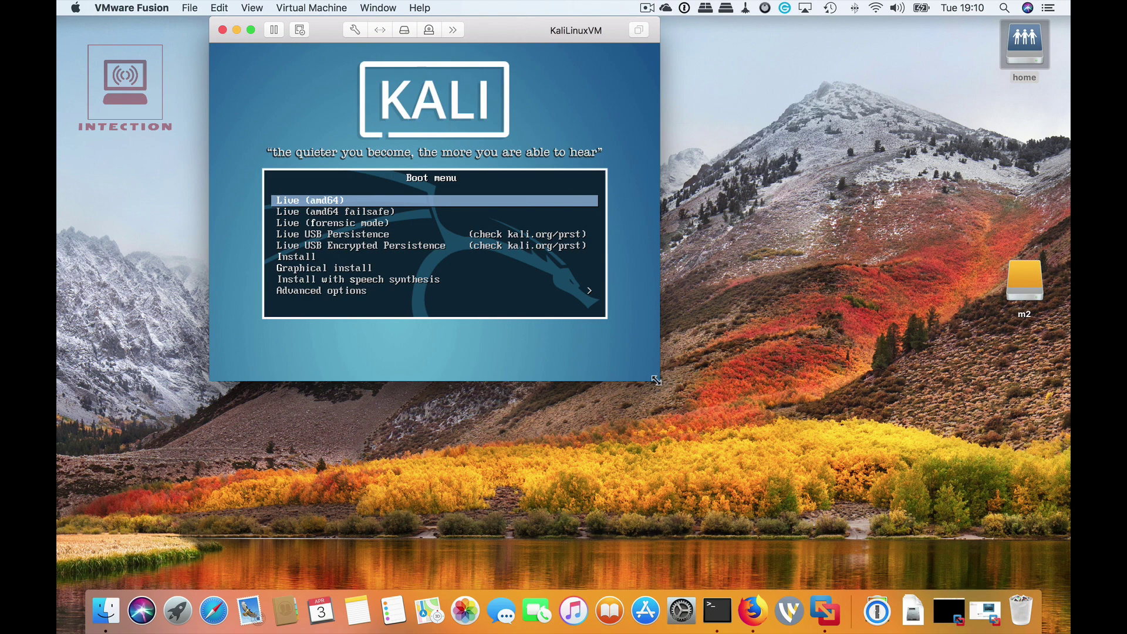
pyautogui.moveTo(656, 381); pyautogui.dragTo(863, 553)
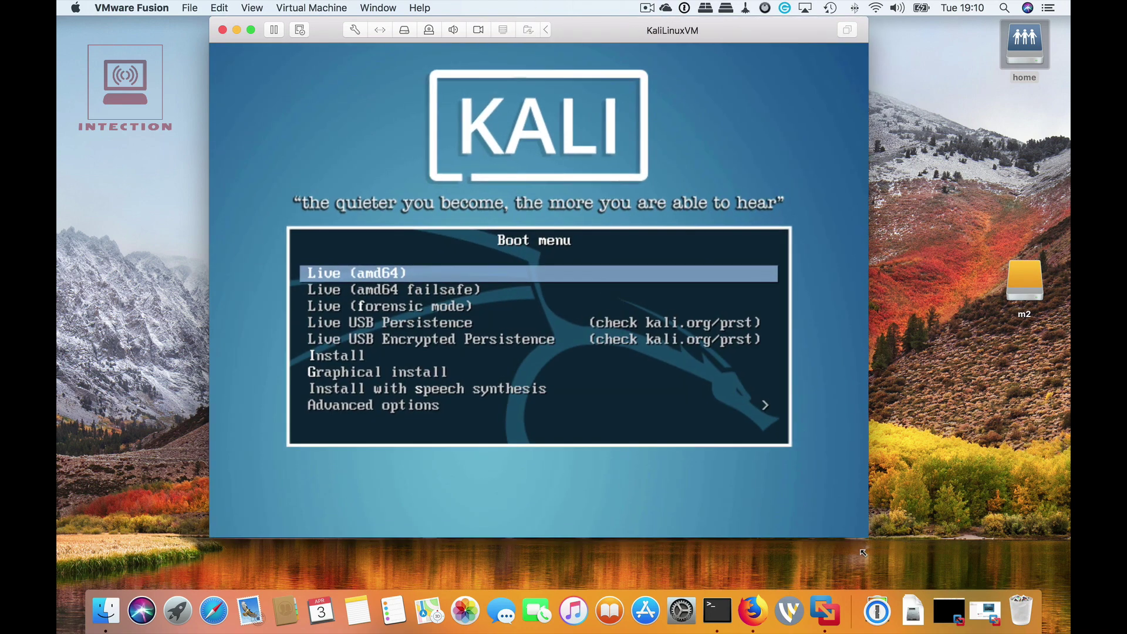
# Select Install in the Kali boot menu to launch the text installer.
pyautogui.click(742, 404)
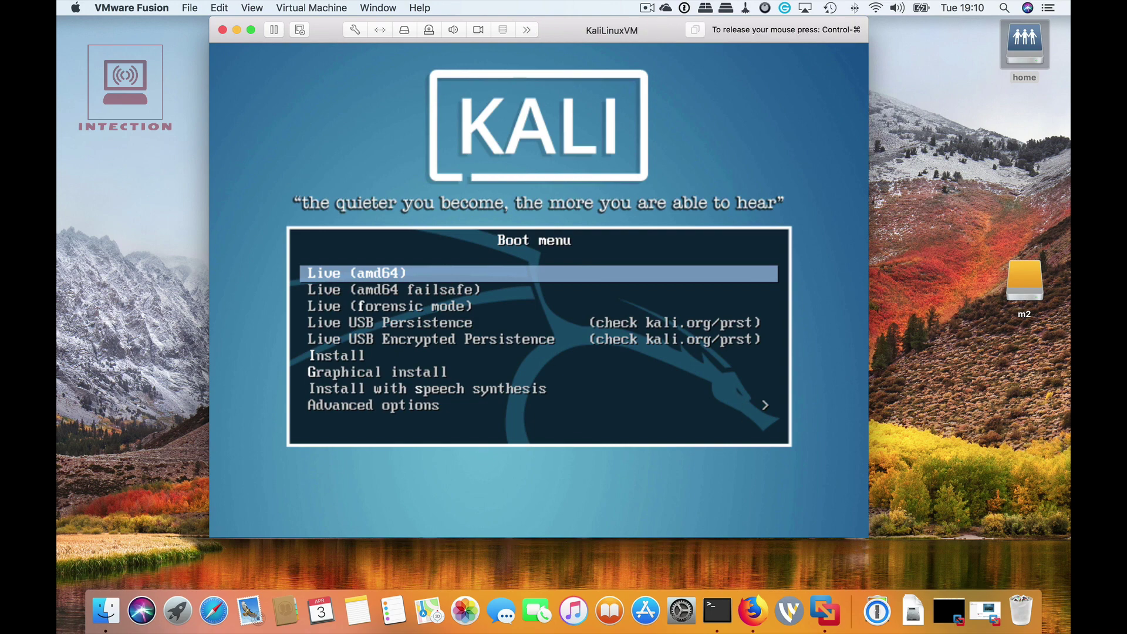
pyautogui.press('Down')
pyautogui.press('Down')
pyautogui.press('Down')
pyautogui.press('Down')
pyautogui.press('Down')
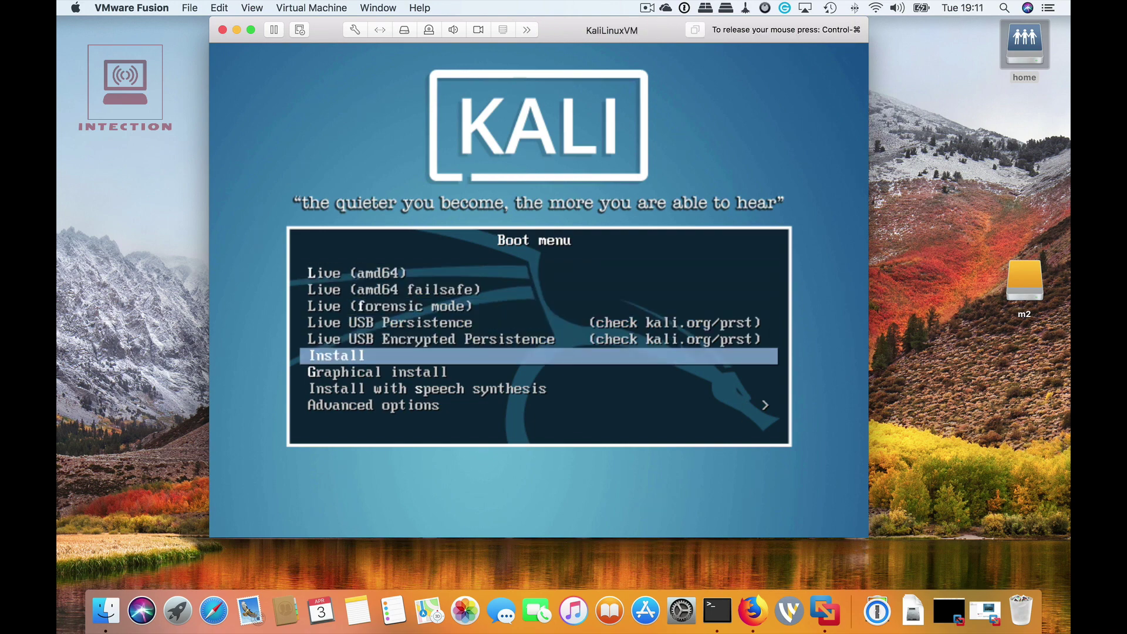
pyautogui.press('Return')
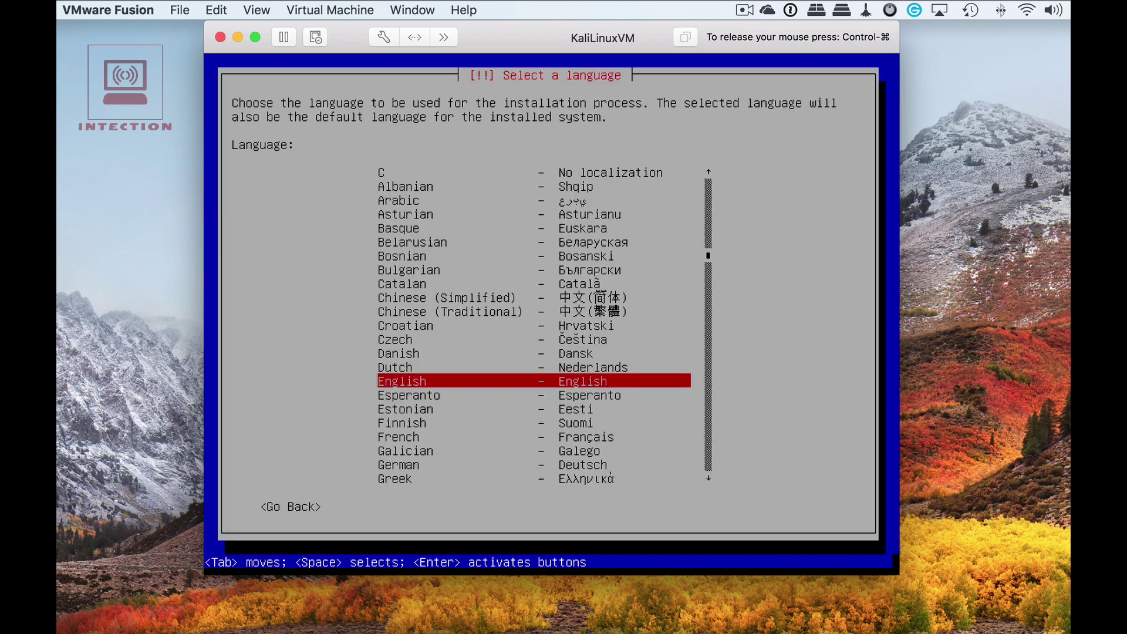
# Choose English, location United Kingdom and the British English keymap.
pyautogui.press('Return')
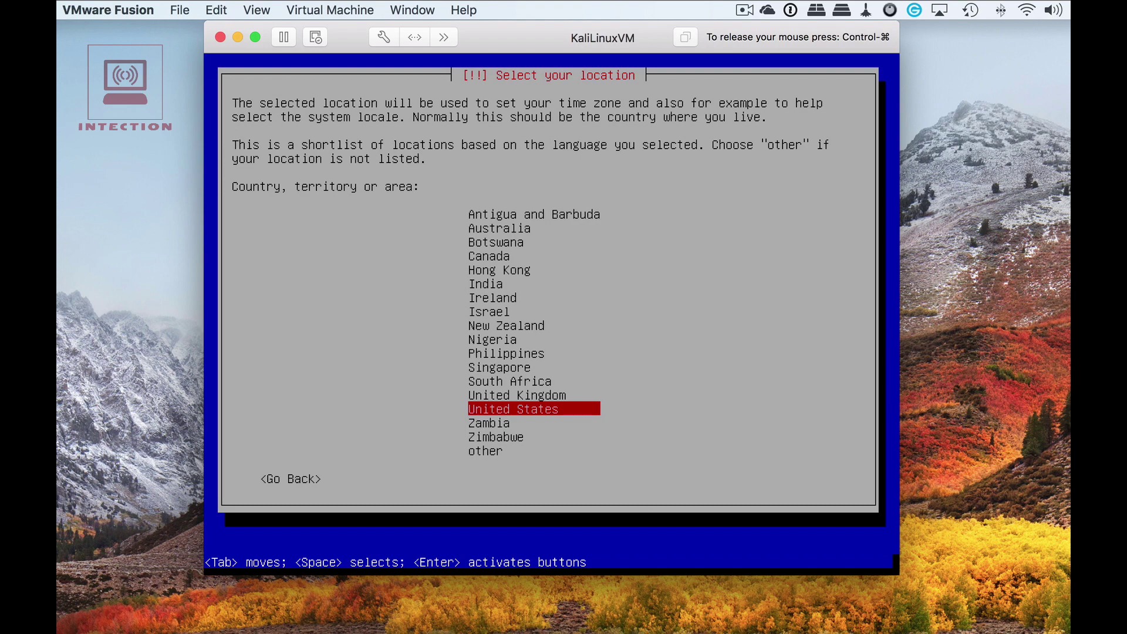
pyautogui.press('Up')
pyautogui.press('Return')
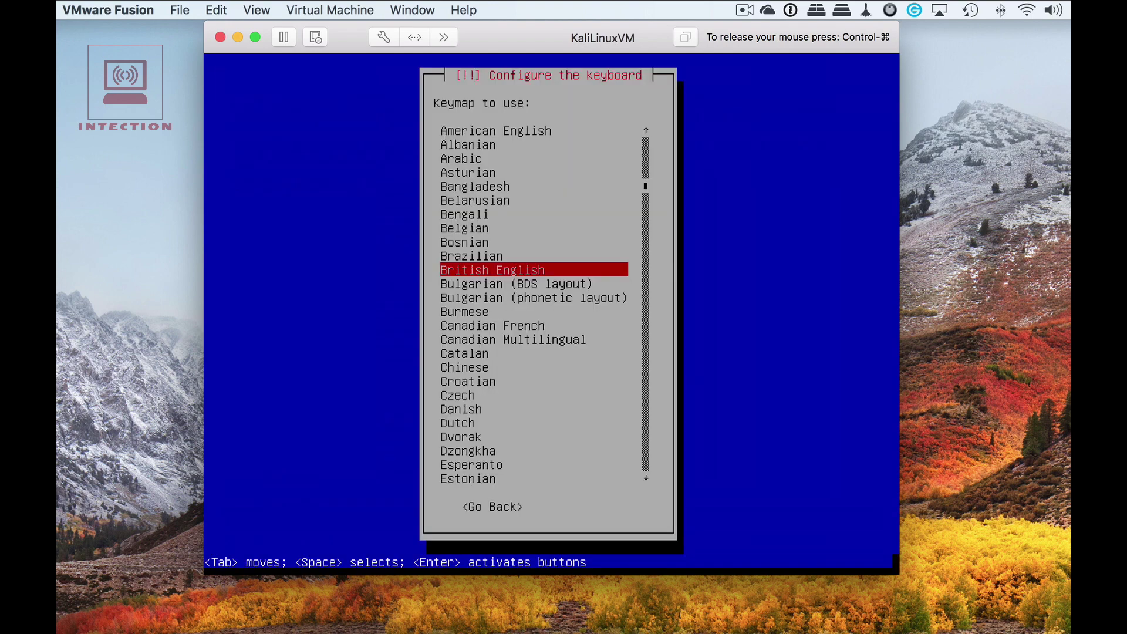
pyautogui.press('Return')
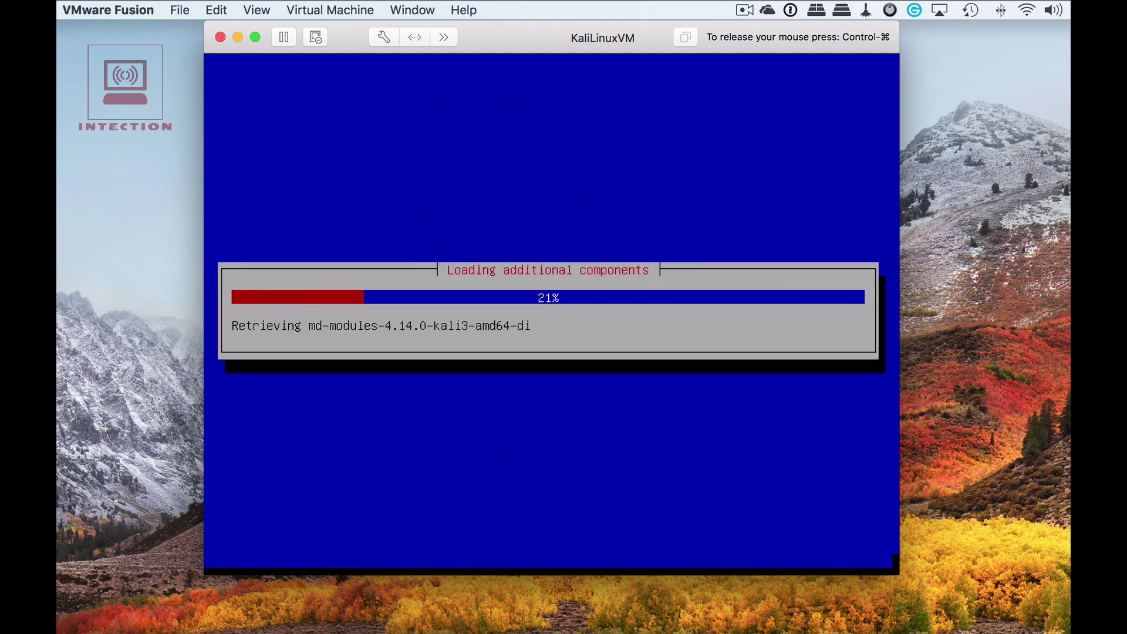
# Enlarge the VM window and return mouse control to the VM.
pyautogui.press('ctrl+super')
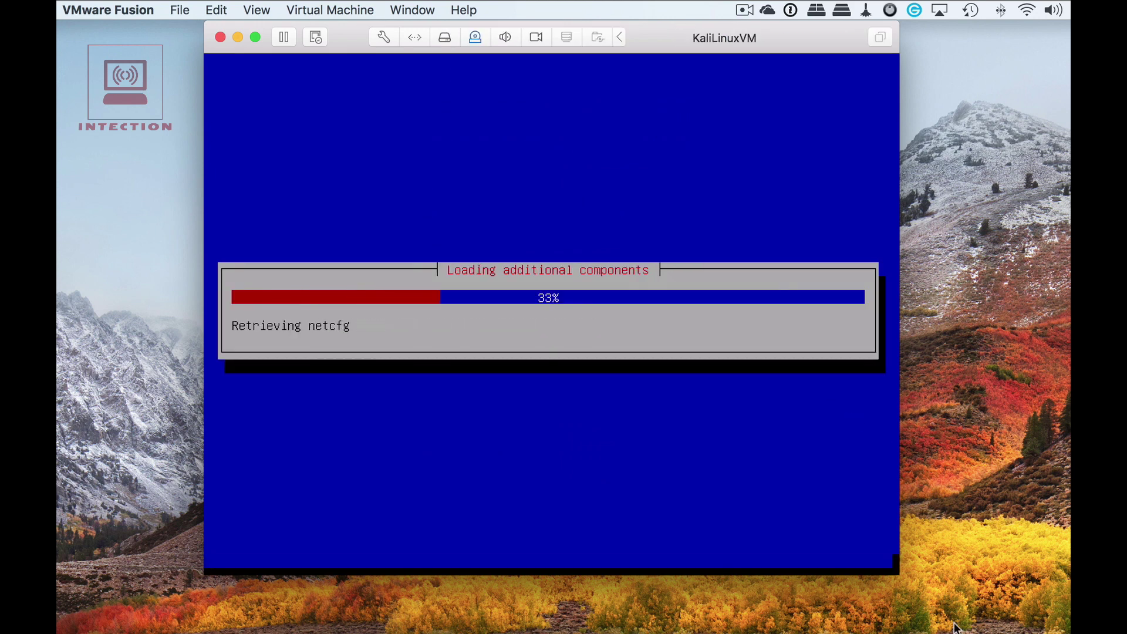
pyautogui.moveTo(896, 575); pyautogui.dragTo(973, 631)
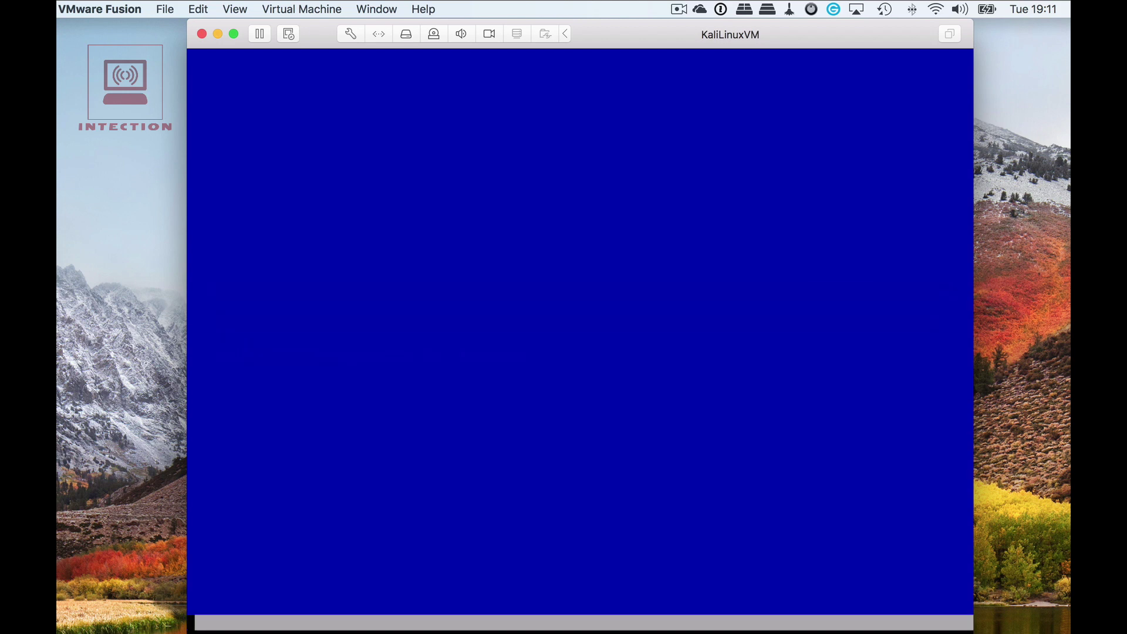
pyautogui.click(932, 529)
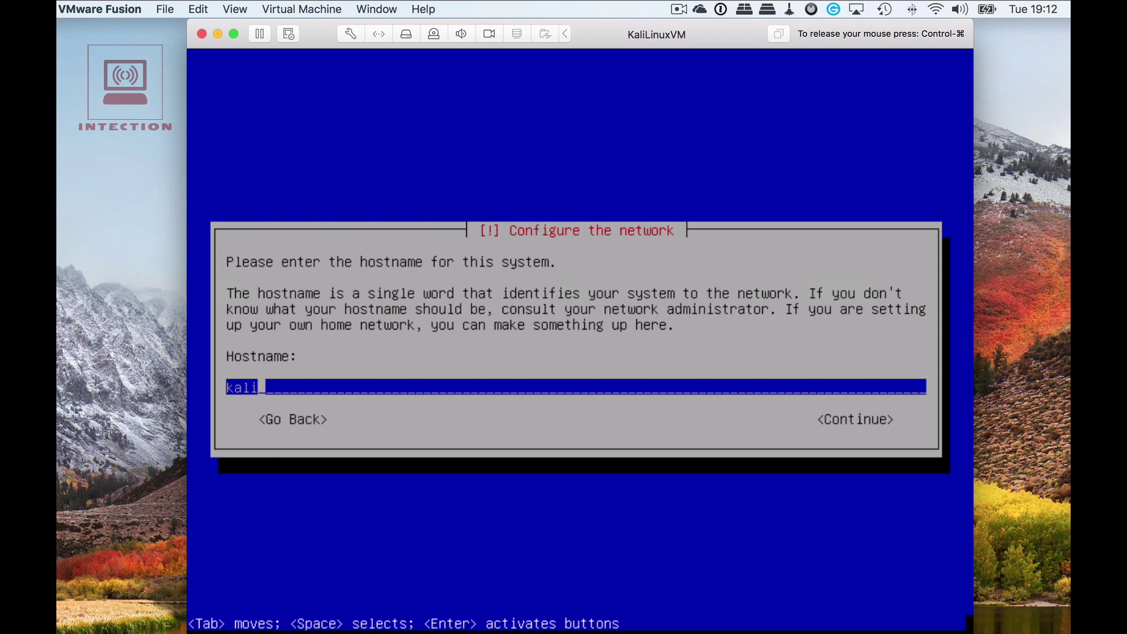
# Set the hostname to kaliLinux and the domain name to local.domain.
pyautogui.write('Linux')
pyautogui.press('Tab')
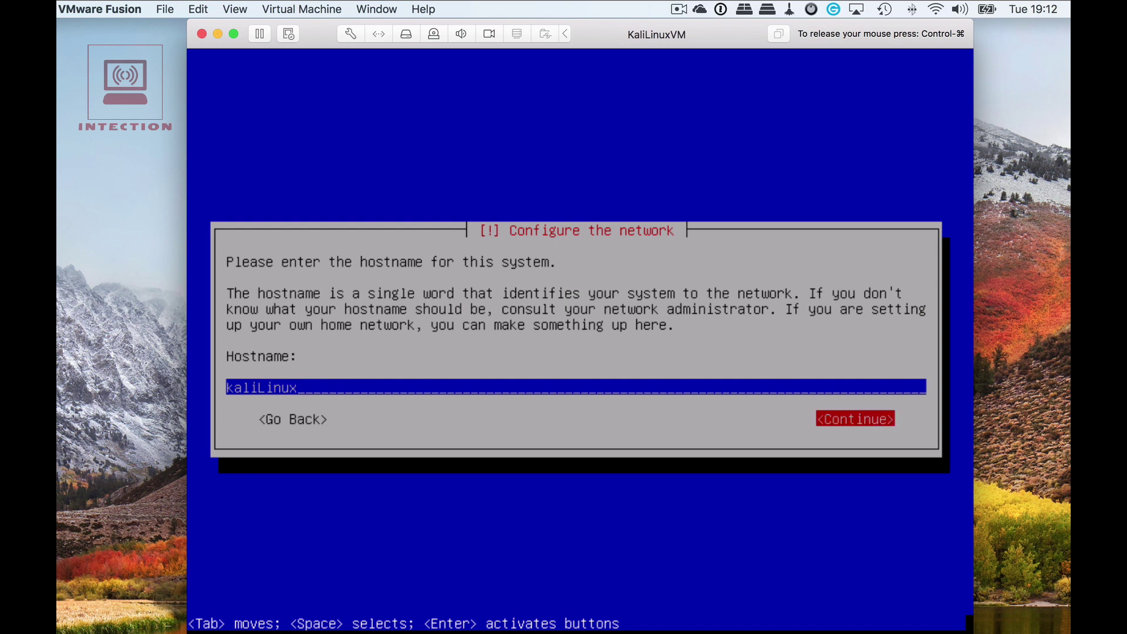
pyautogui.press('Return')
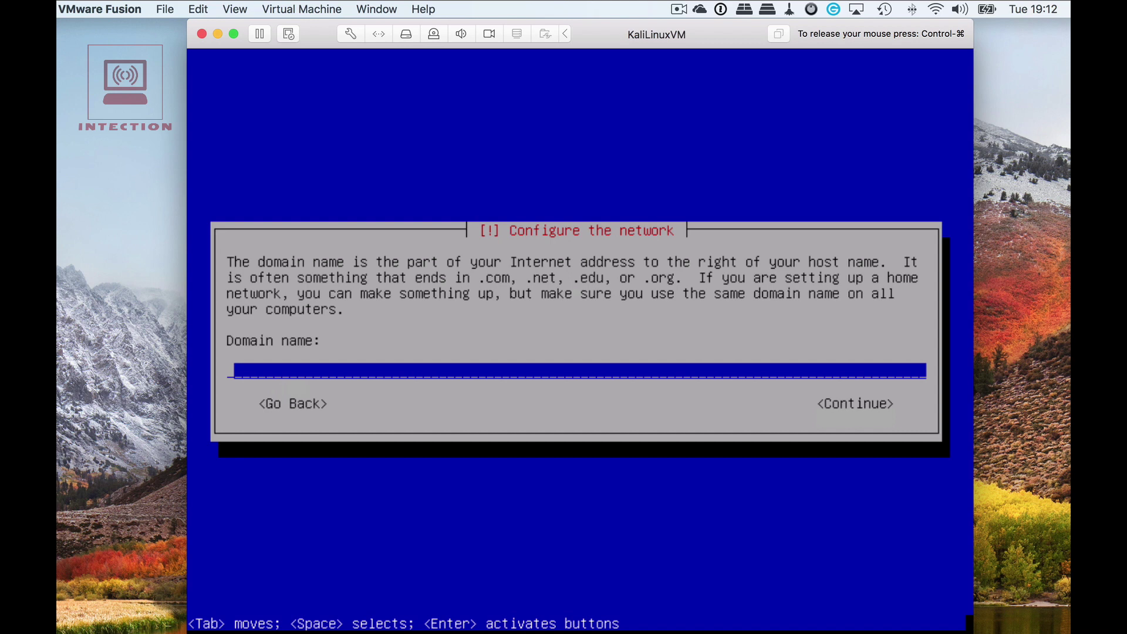
pyautogui.write('local.dom')
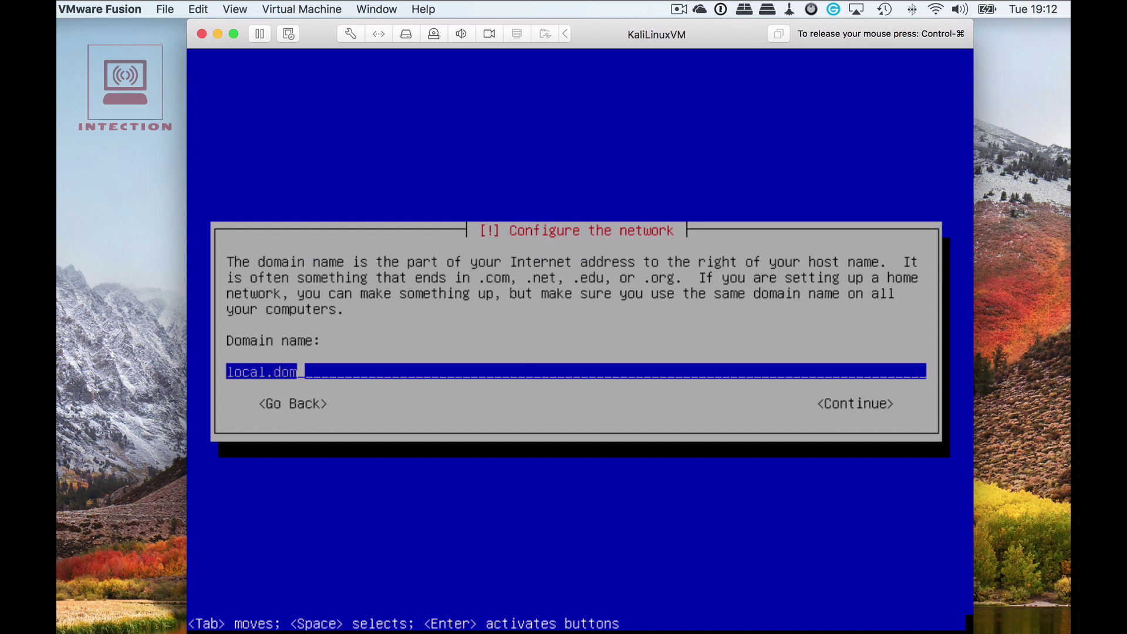
pyautogui.write('ain')
pyautogui.press('Tab')
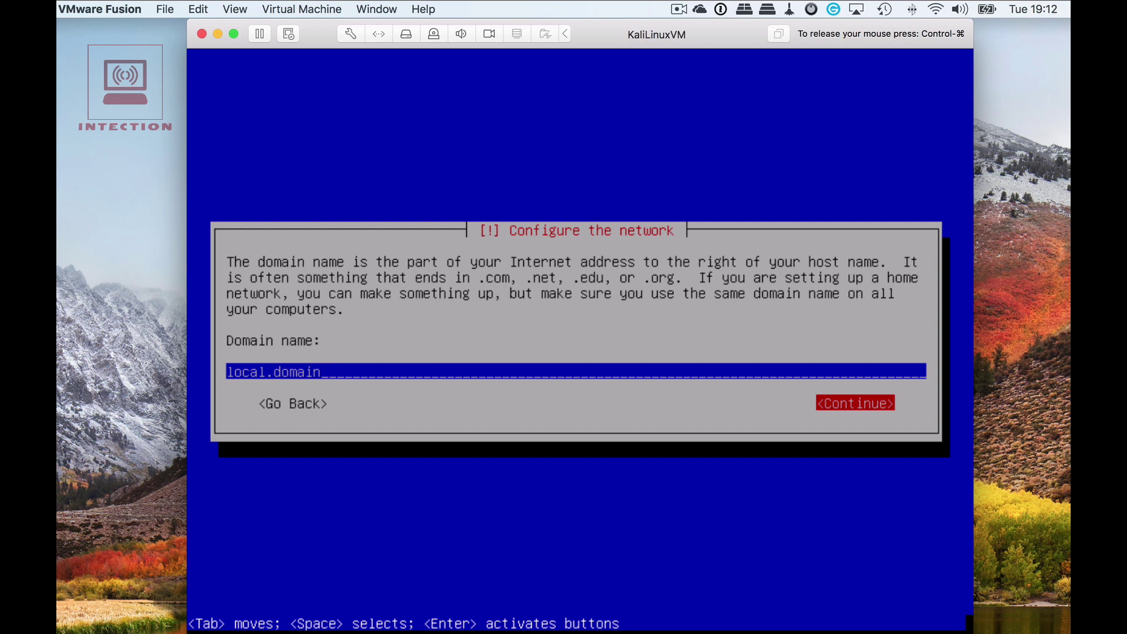
pyautogui.press('Return')
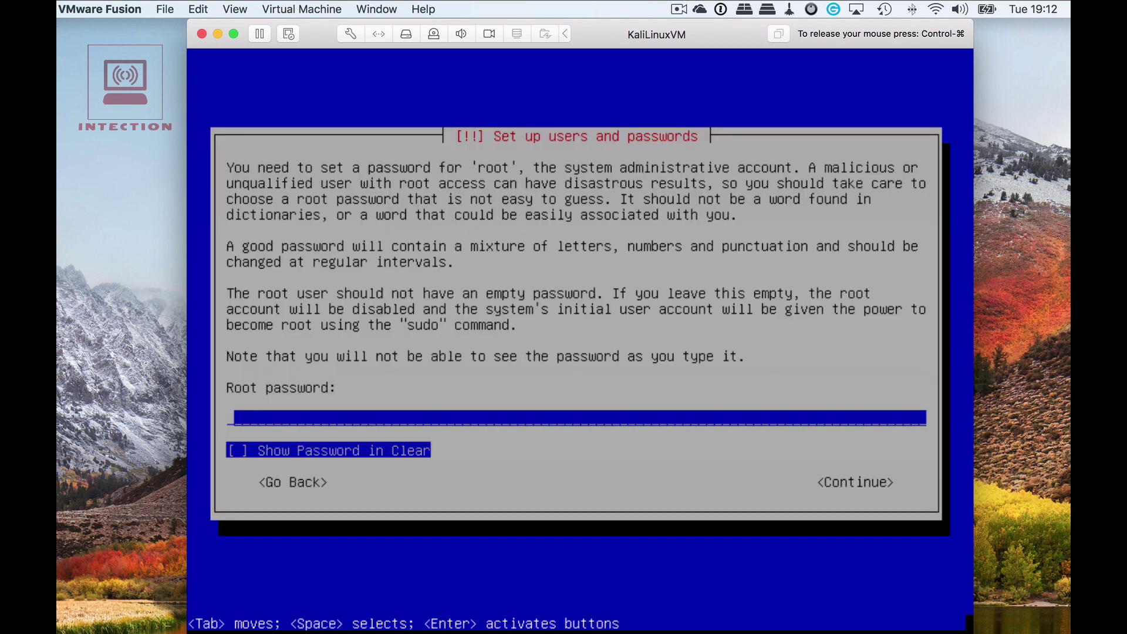
# Enter the root password and re-enter it to verify.
pyautogui.write('**********')
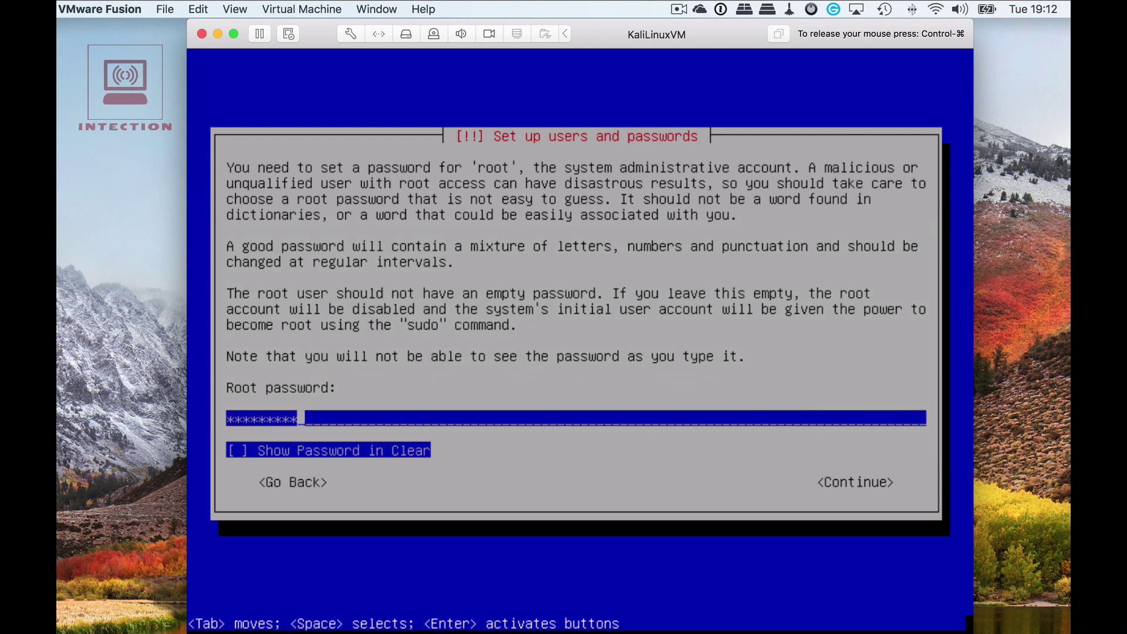
pyautogui.press('Return')
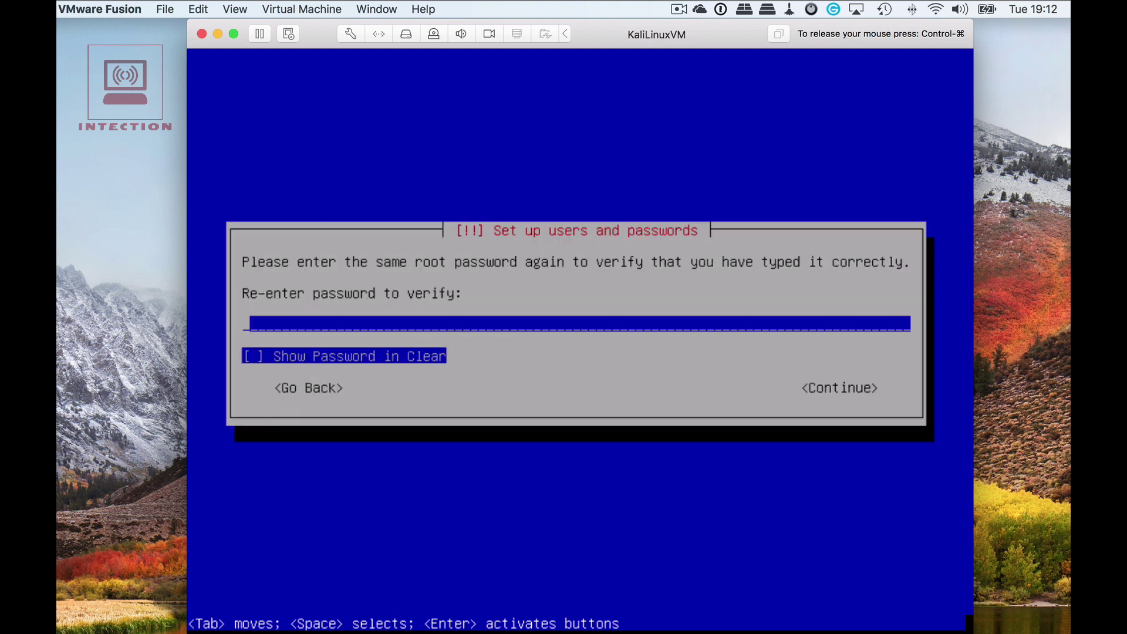
pyautogui.write('*********')
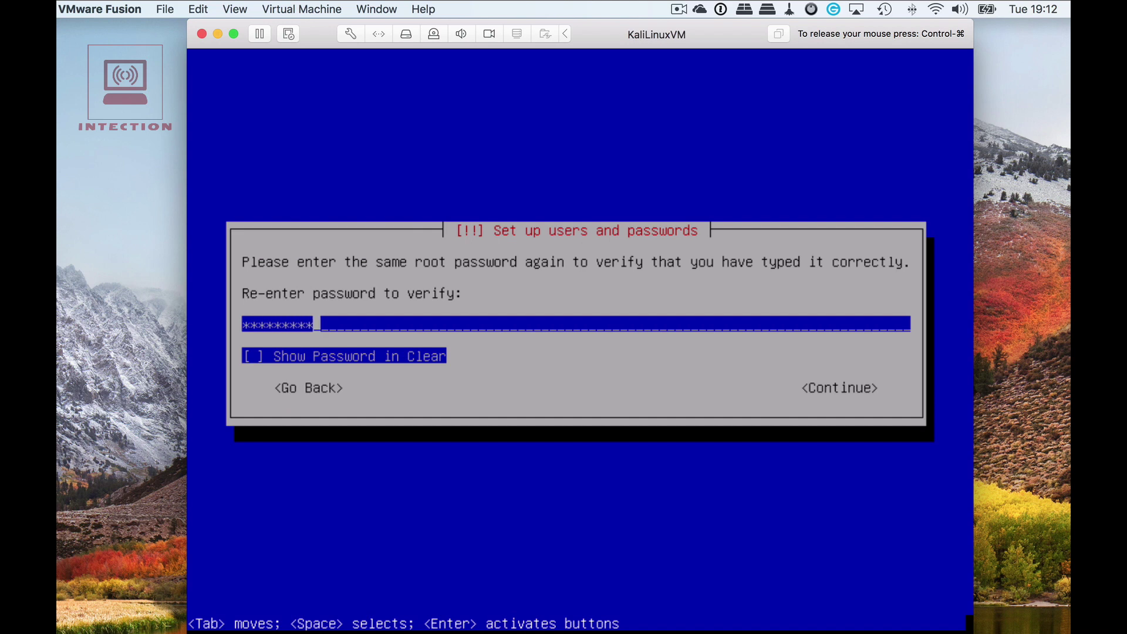
pyautogui.press('Return')
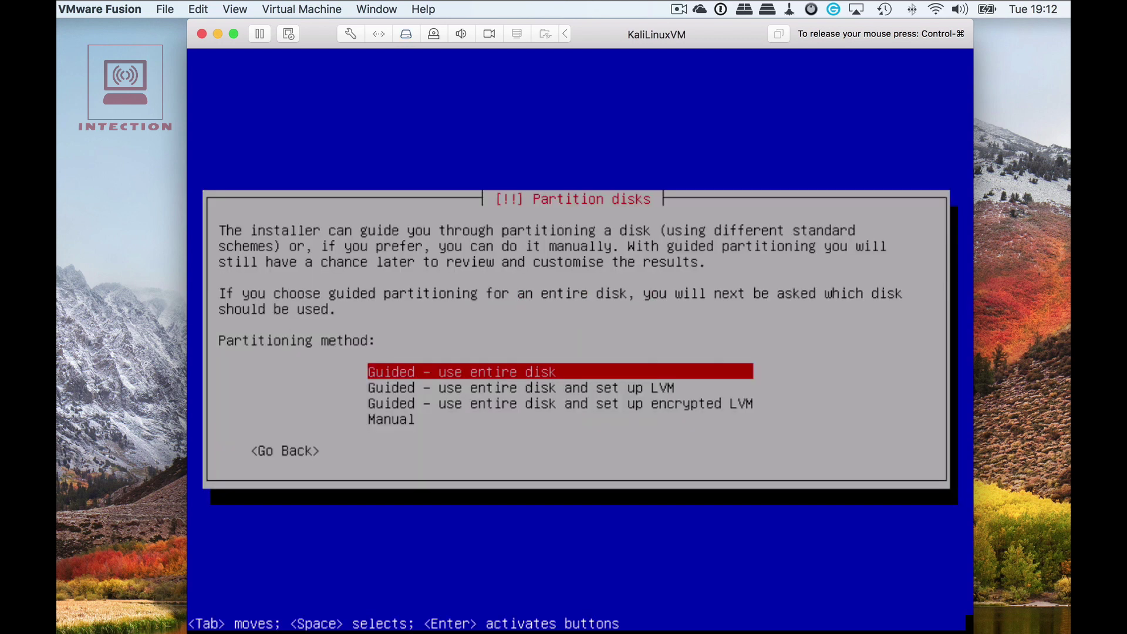
# Guided-partition the entire 21.5 GB disk with all files in one partition and write changes.
pyautogui.press('Return')
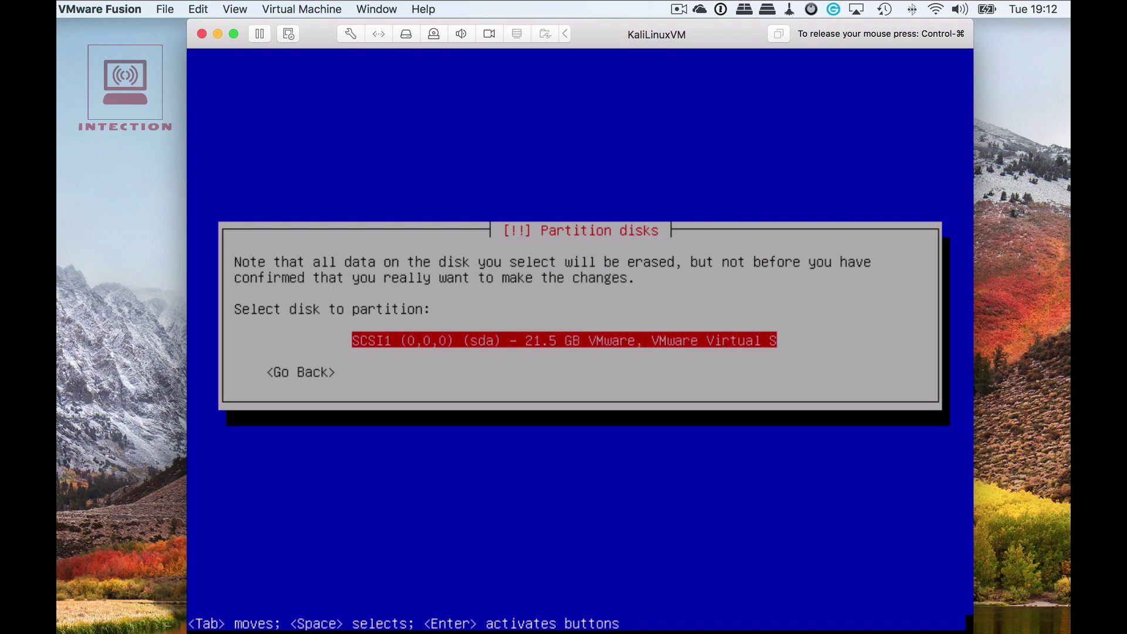
pyautogui.press('Return')
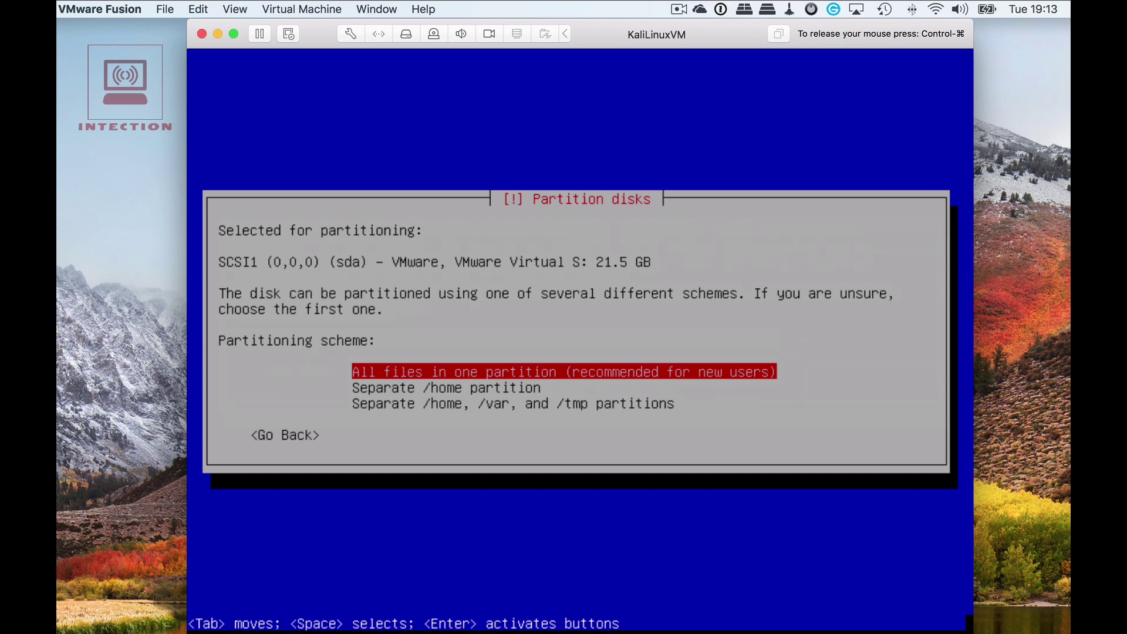
pyautogui.press('Return')
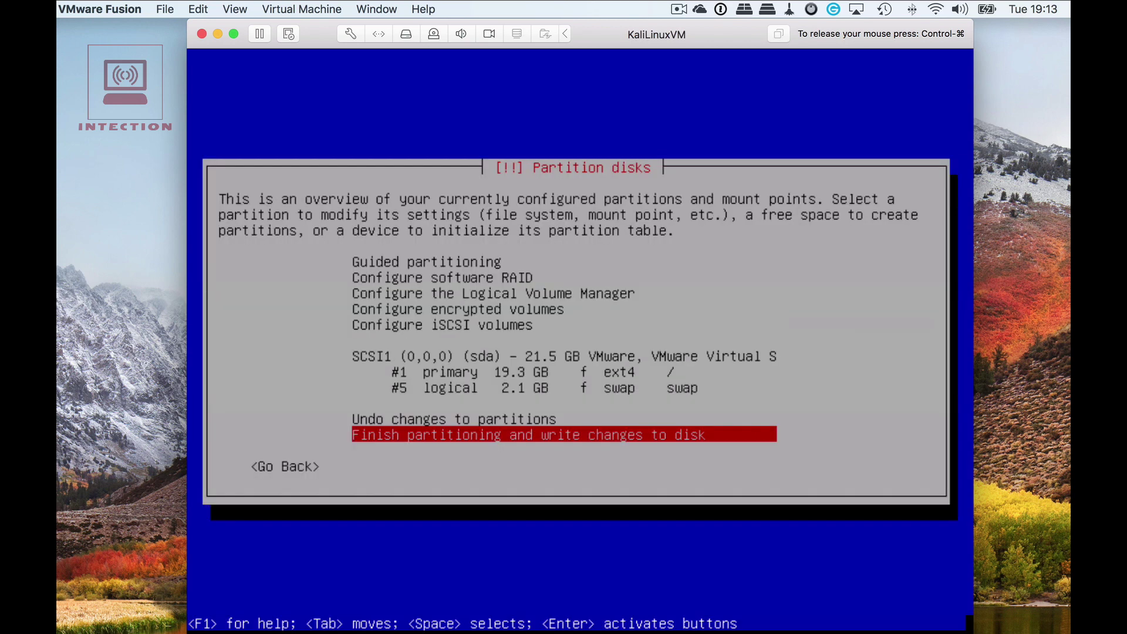
pyautogui.press('Return')
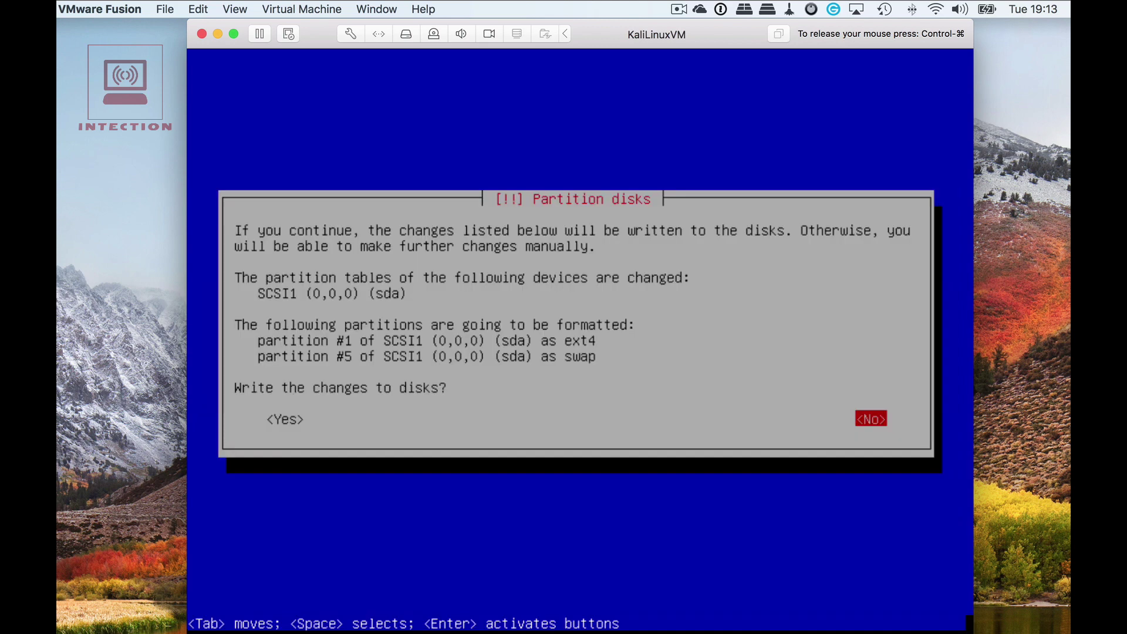
pyautogui.press('Tab')
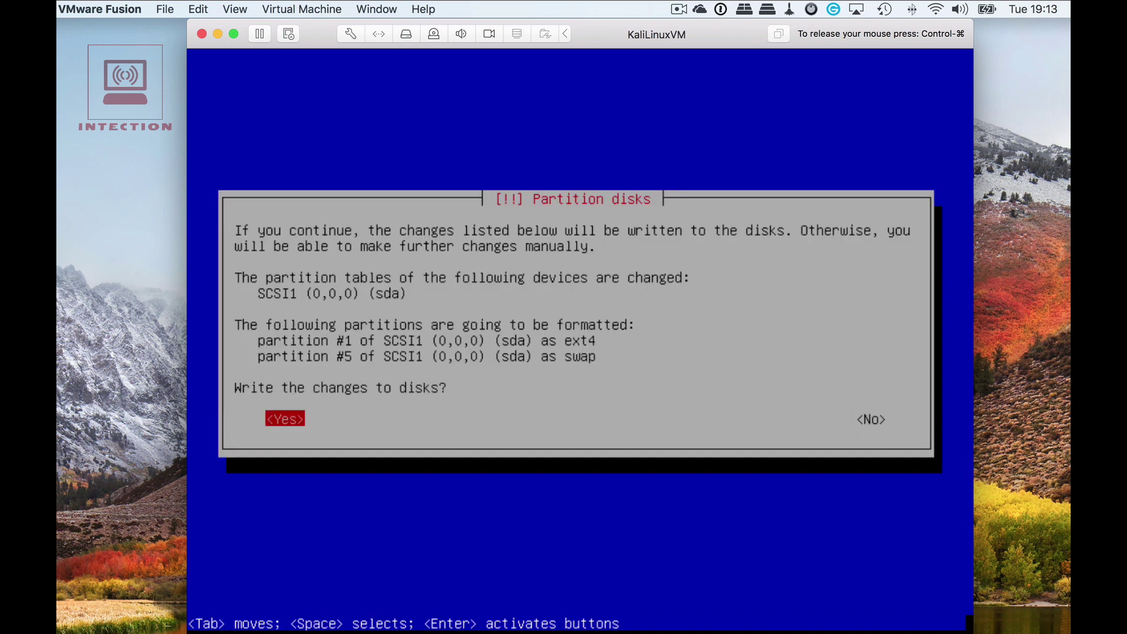
pyautogui.press('Return')
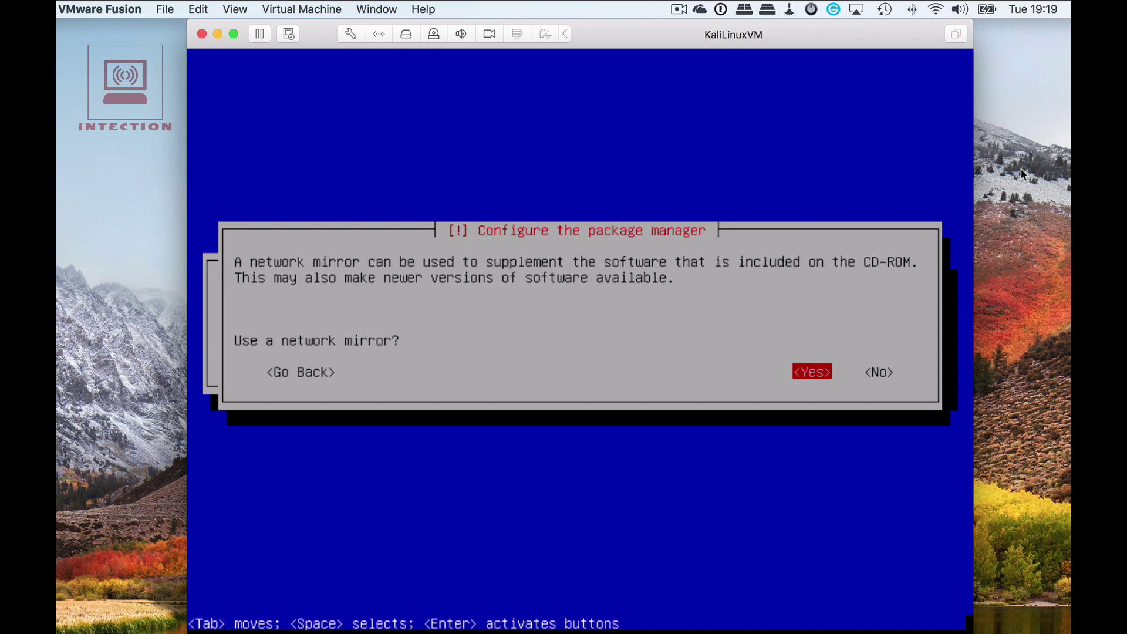
# Use a network mirror with no HTTP proxy.
pyautogui.press('Return')
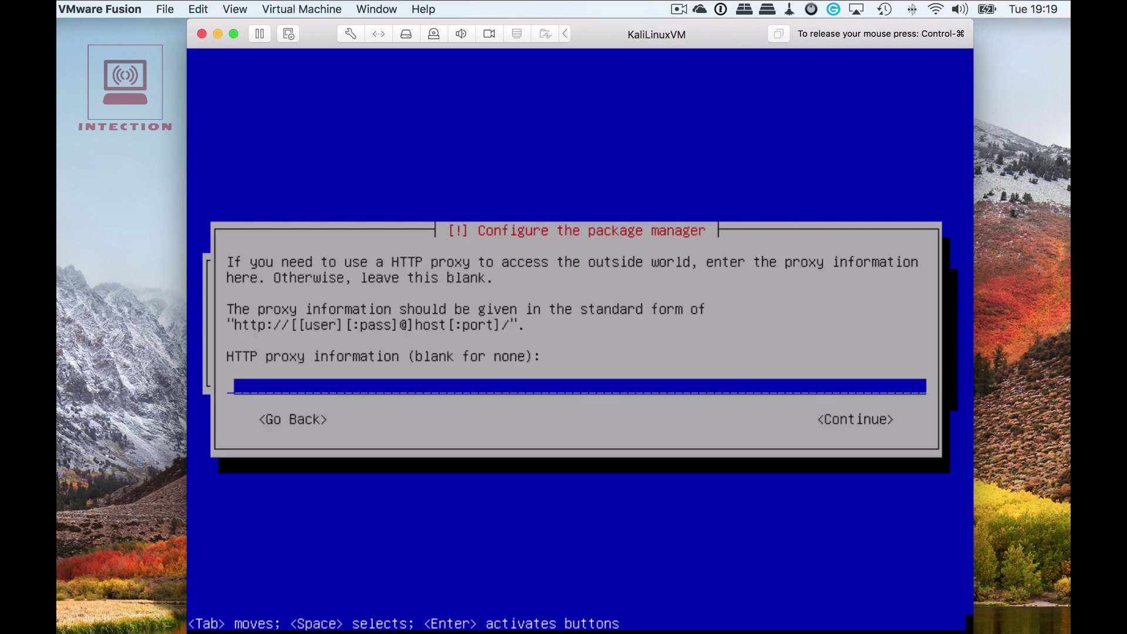
pyautogui.press('Tab')
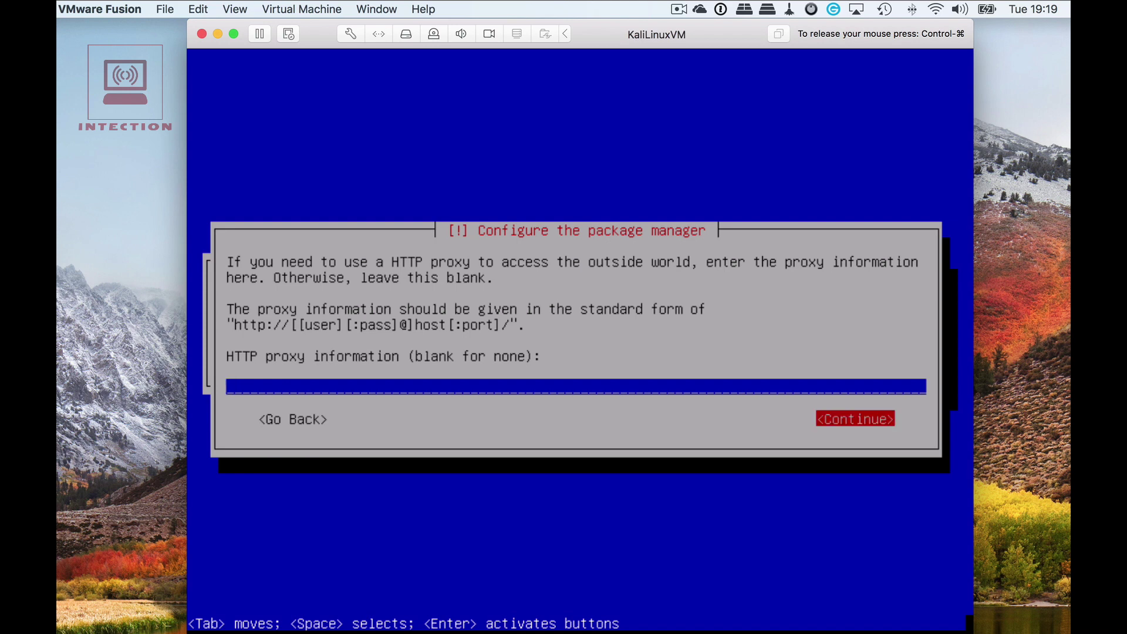
pyautogui.press('Return')
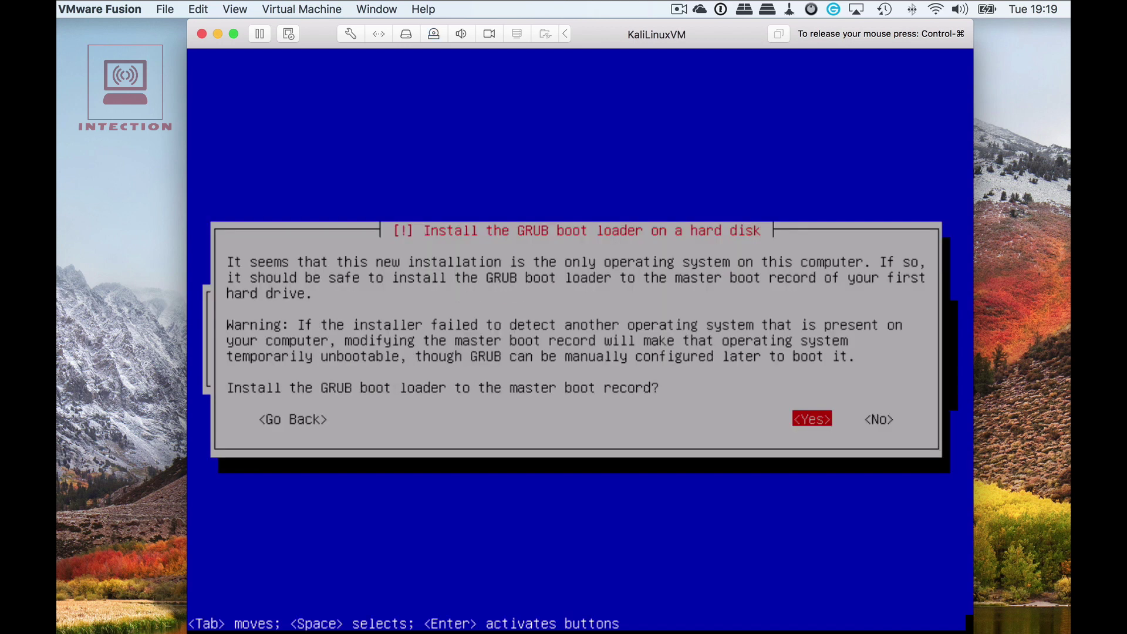
# Install the GRUB boot loader to /dev/sda.
pyautogui.press('Return')
pyautogui.press('Down')
pyautogui.press('Return')
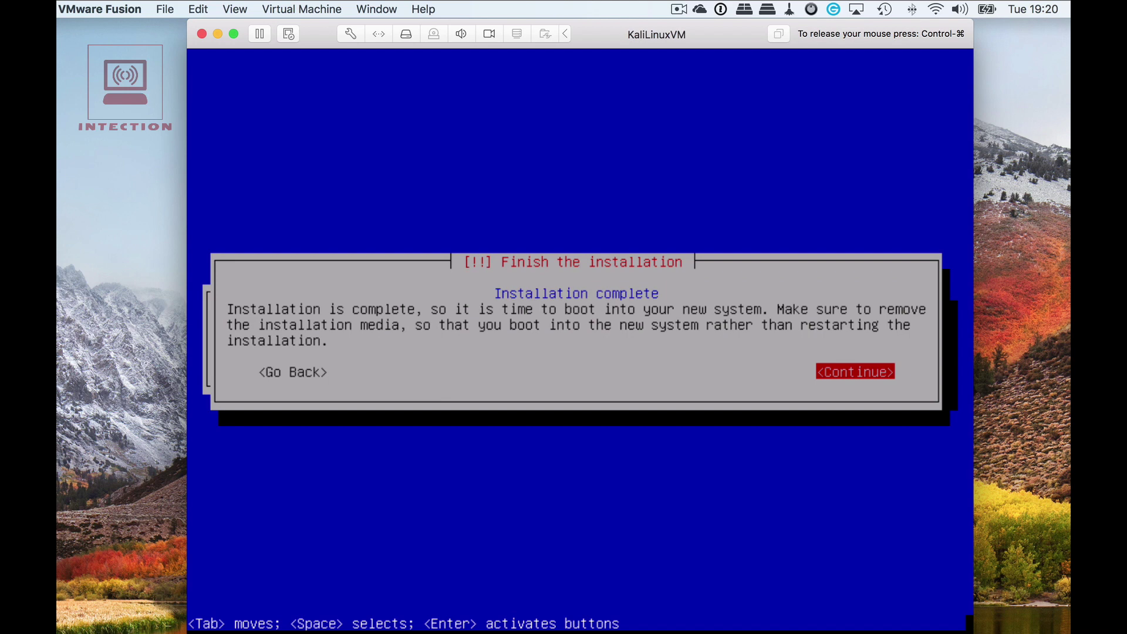
# Continue past Installation complete to reboot into the installed Kali.
pyautogui.press('Return')
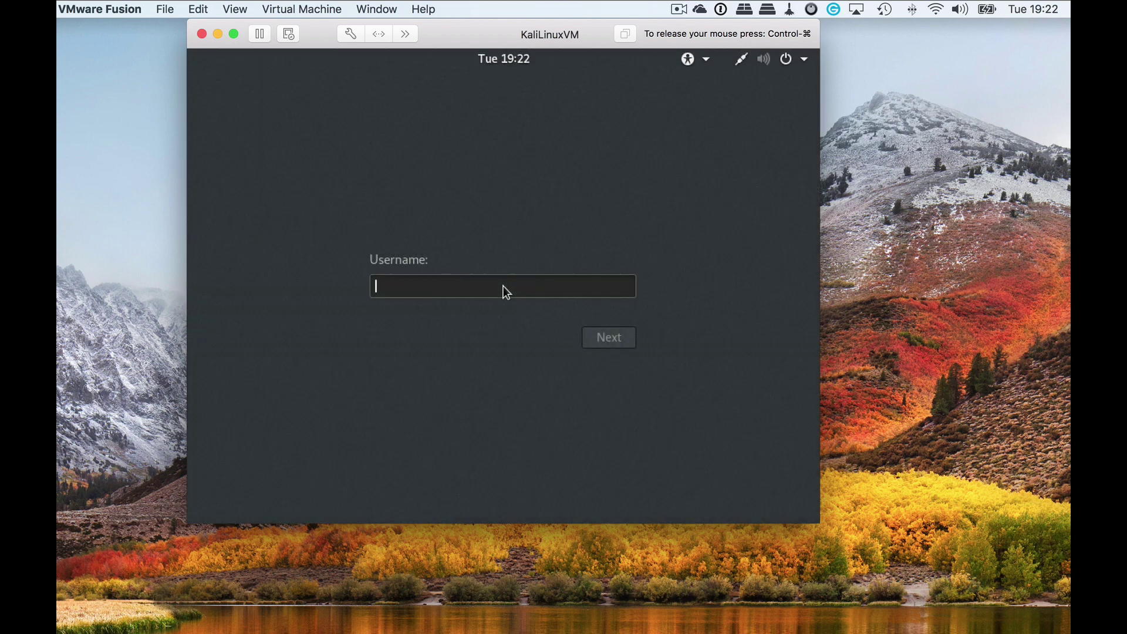
# Log in as root with the root password and enlarge the VM window.
pyautogui.write('root')
pyautogui.press('Return')
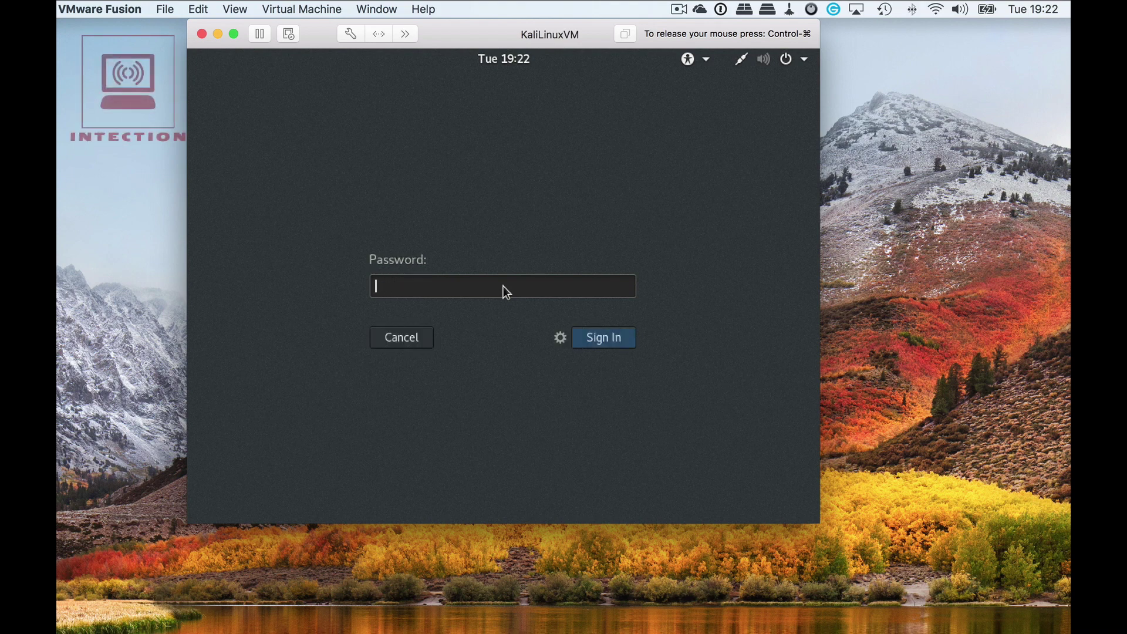
pyautogui.write('********')
pyautogui.press('Return')
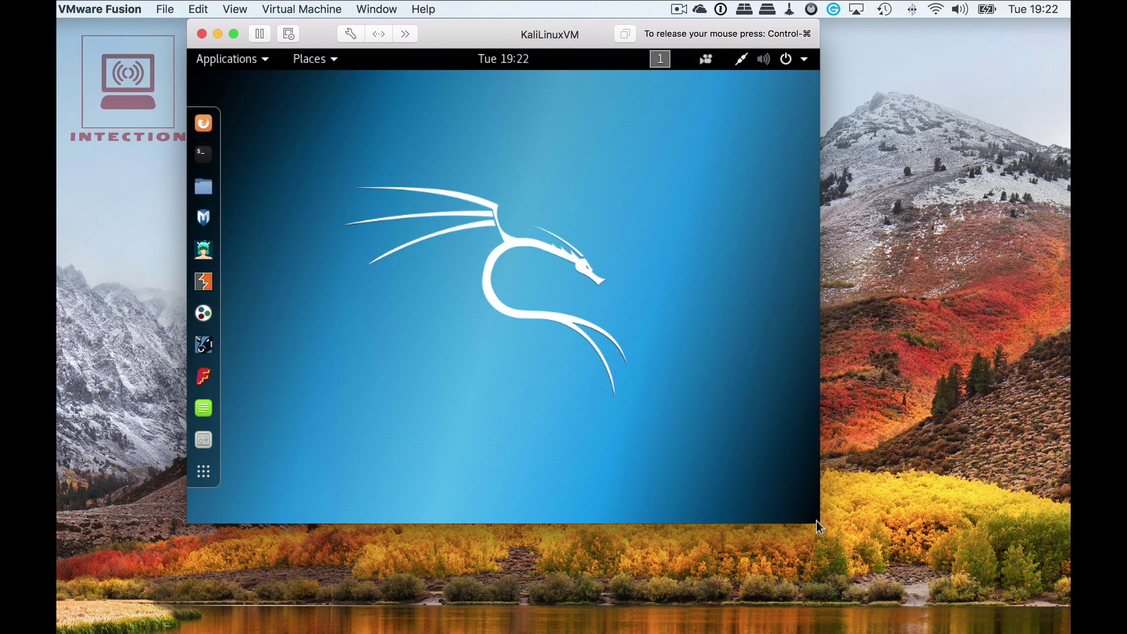
pyautogui.moveTo(819, 523); pyautogui.dragTo(902, 615)
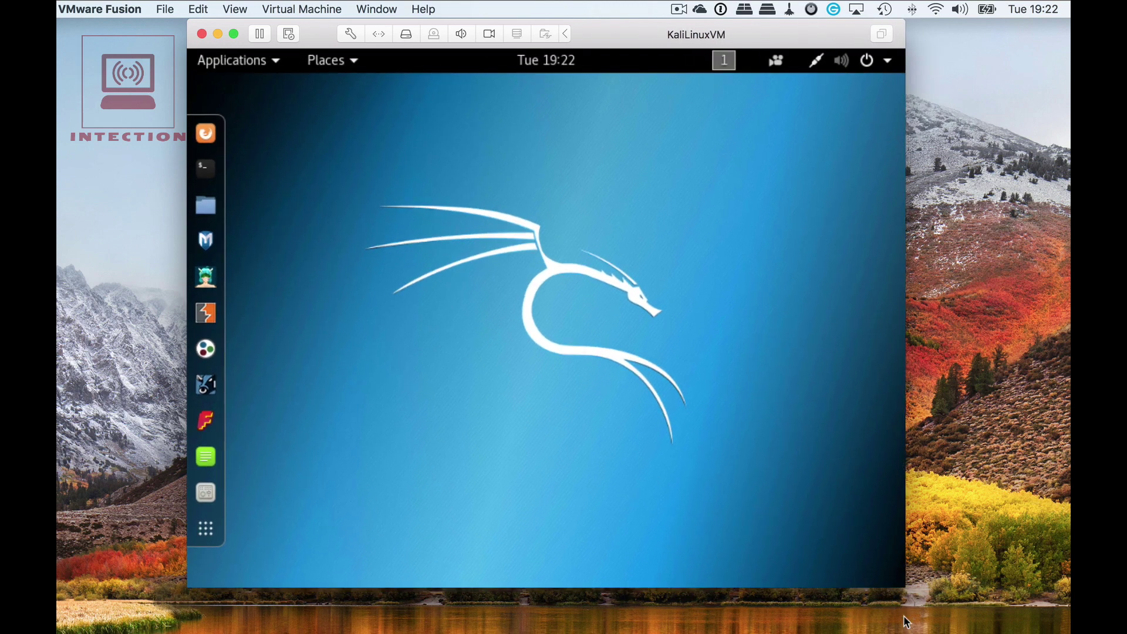